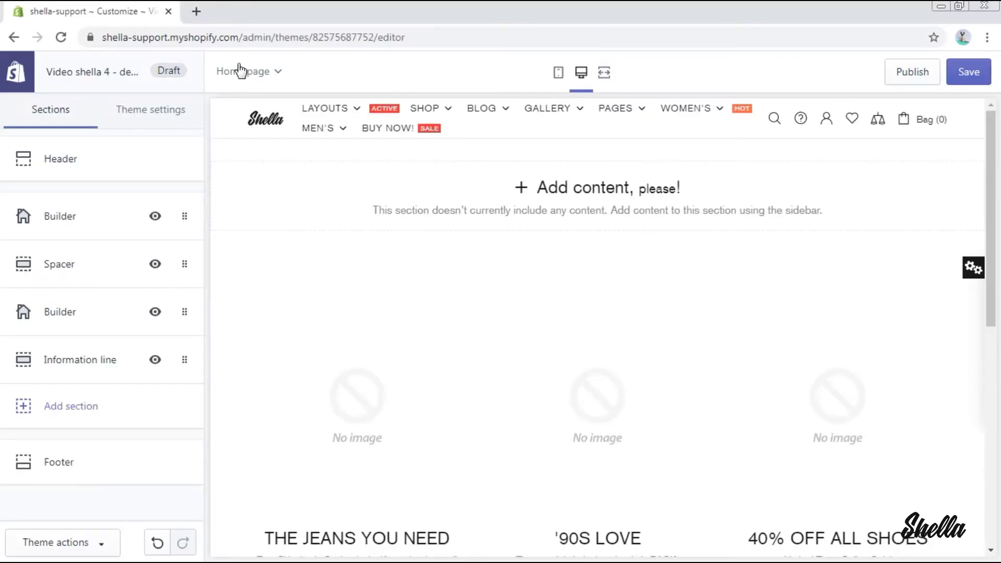
- Open the first Builder section and list its addable content types, such as Promo box (Banner)
left_click(56, 219)
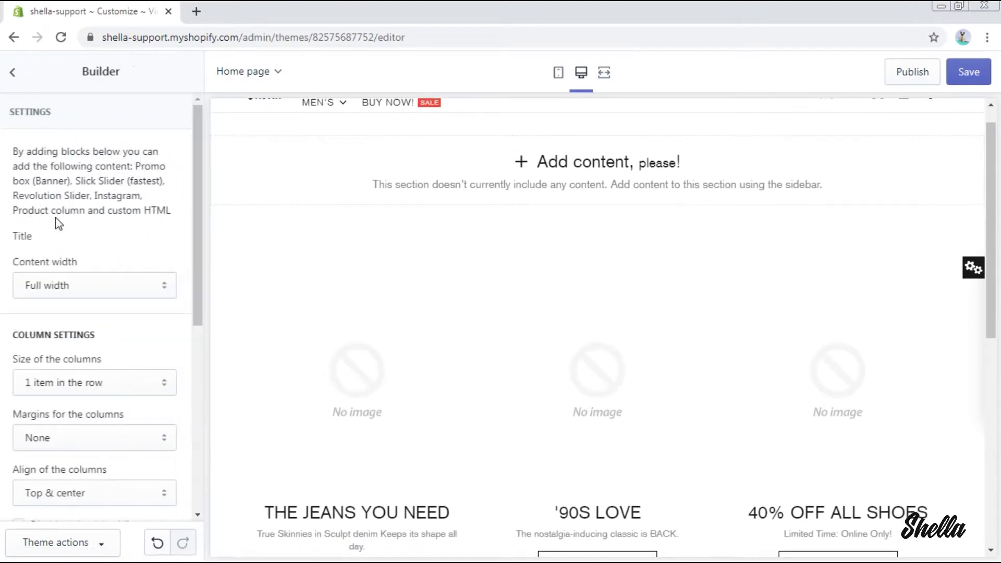
mouse_move(484, 152)
left_mouse_down()
mouse_move(631, 161)
mouse_move(486, 166)
left_mouse_up()
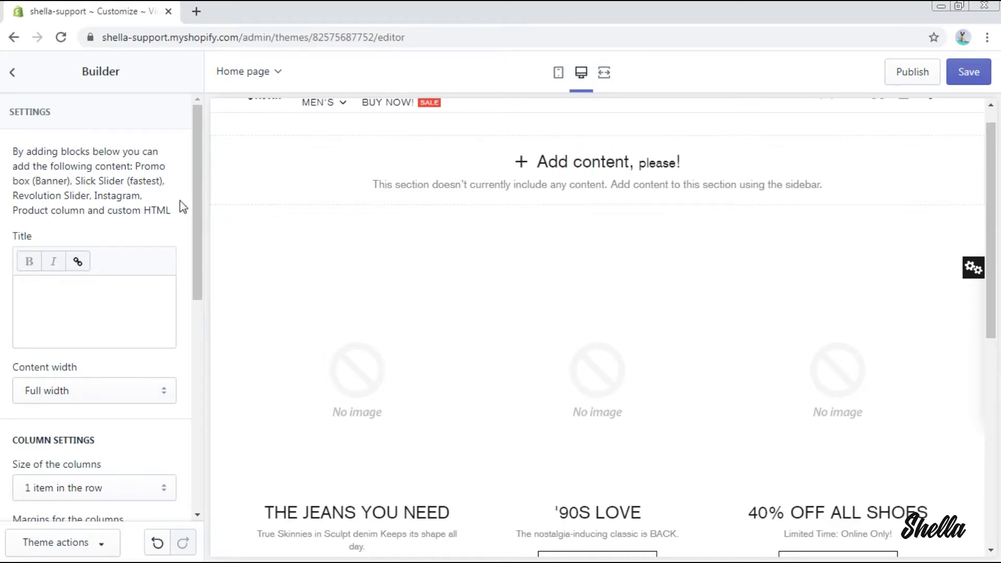
scroll(148, 211, "down", 6)
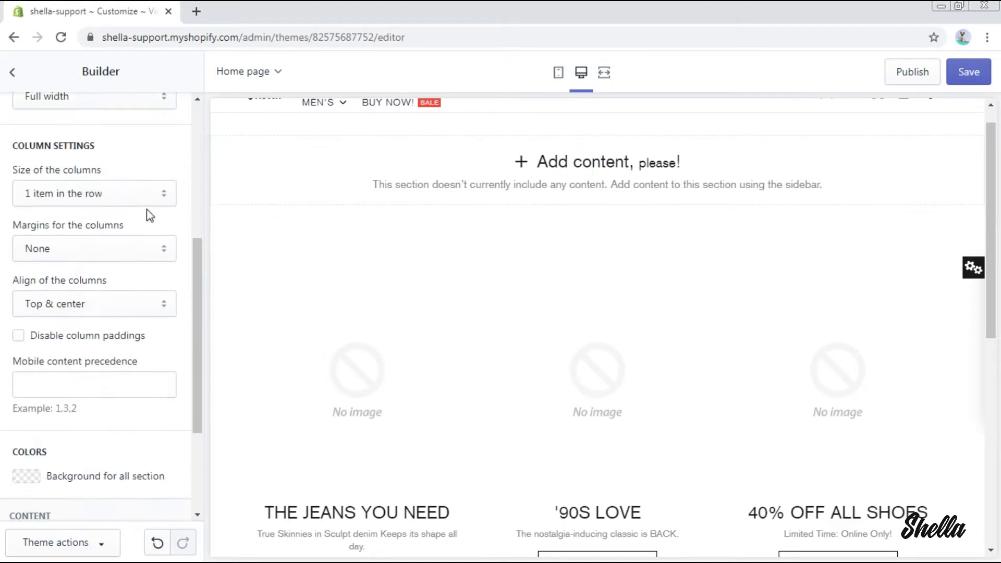
scroll(149, 214, "down", 2)
left_click(89, 389)
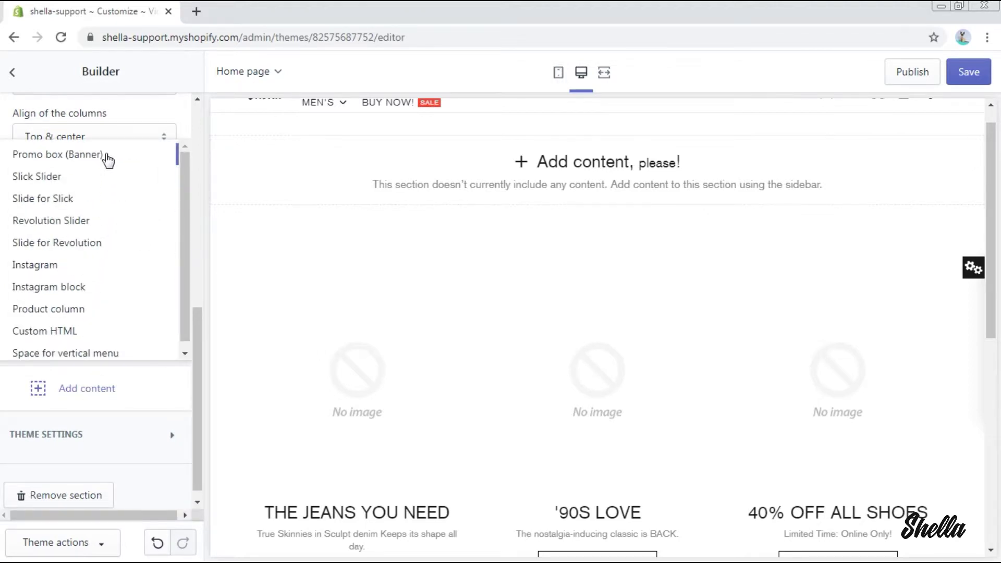
- Add a Promo box (Banner) block linking to All Collections
left_click(104, 155)
scroll(74, 318, "down", 3)
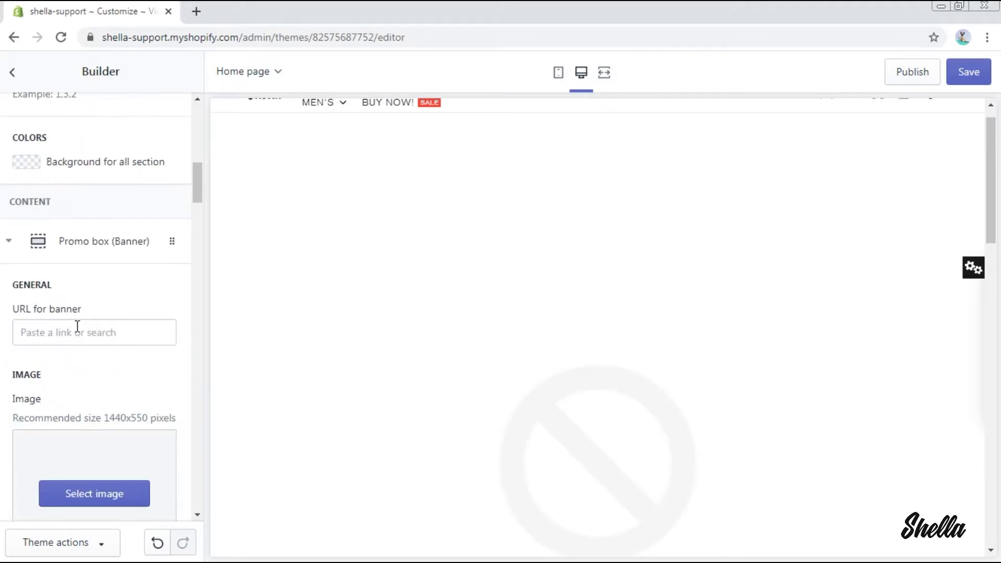
left_click(76, 330)
left_click(82, 141)
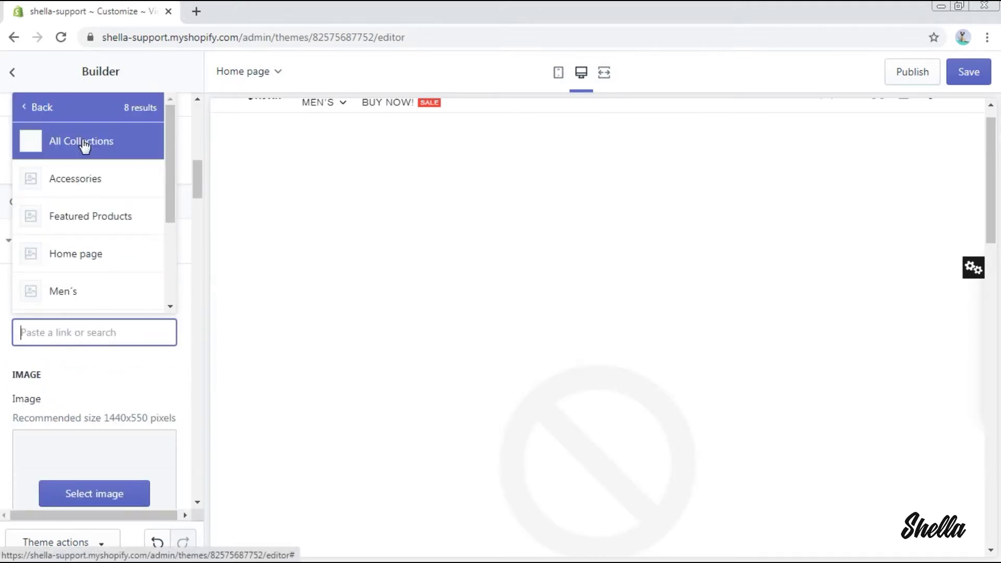
left_click(83, 144)
- Set the banner image to the woman on a yellow background, sized 1250px
left_click(94, 493)
left_click(134, 404)
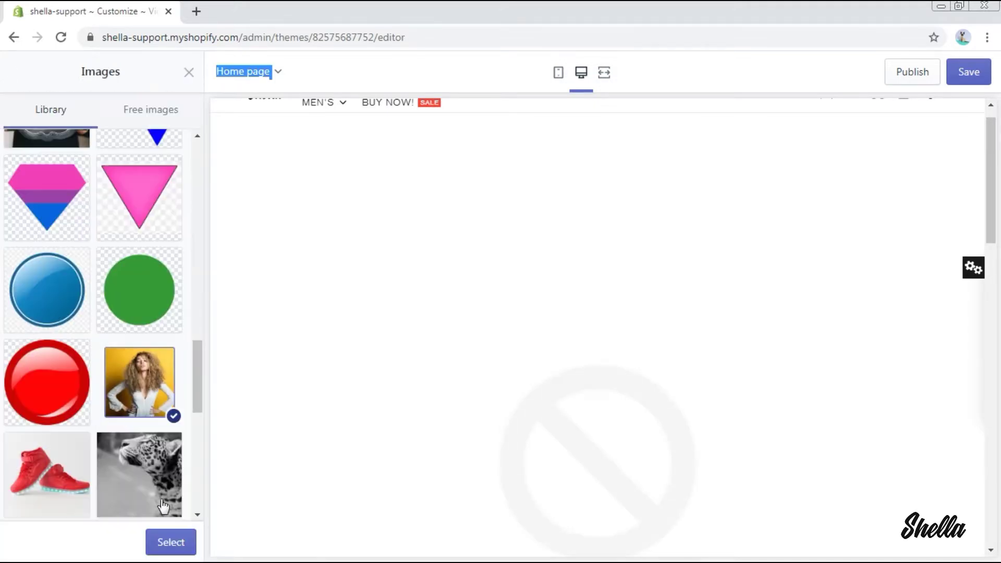
left_click(168, 542)
scroll(163, 411, "down", 2)
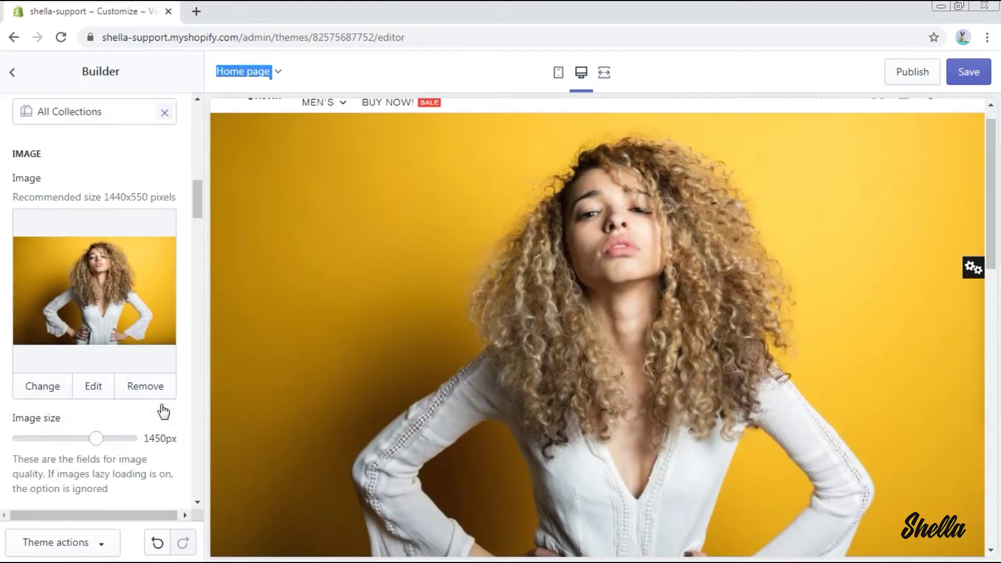
left_click_drag(94, 437, 84, 437)
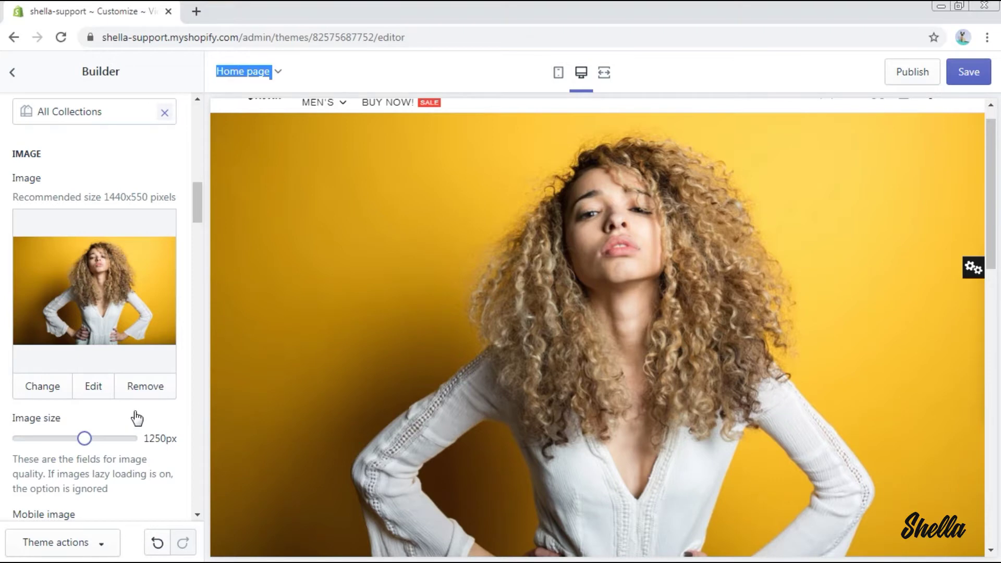
scroll(134, 416, "down", 4)
left_click(112, 387)
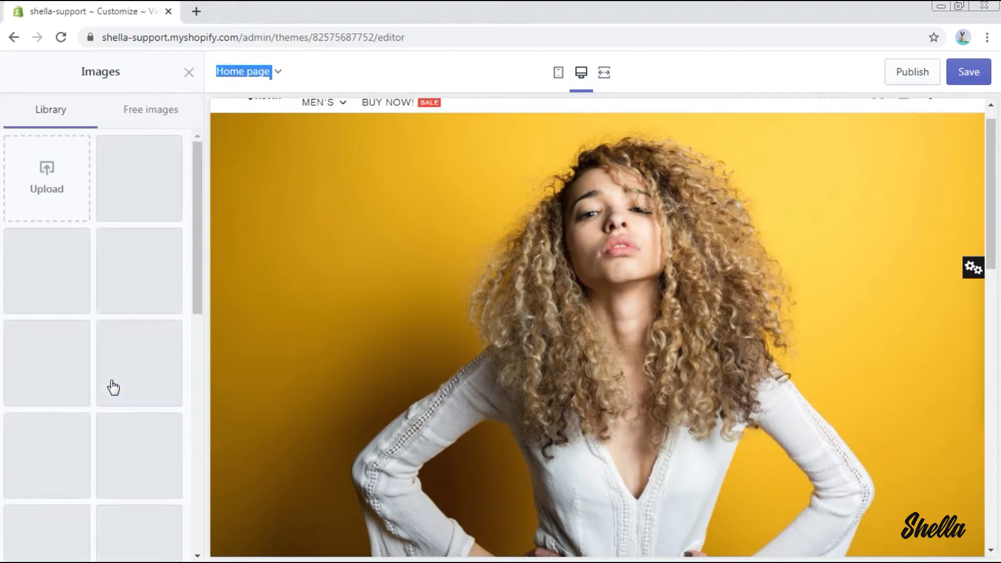
- Use the dark-background woman photo as the 500px mobile image, checked in mobile preview
scroll(110, 386, "down", 5)
left_click(146, 266)
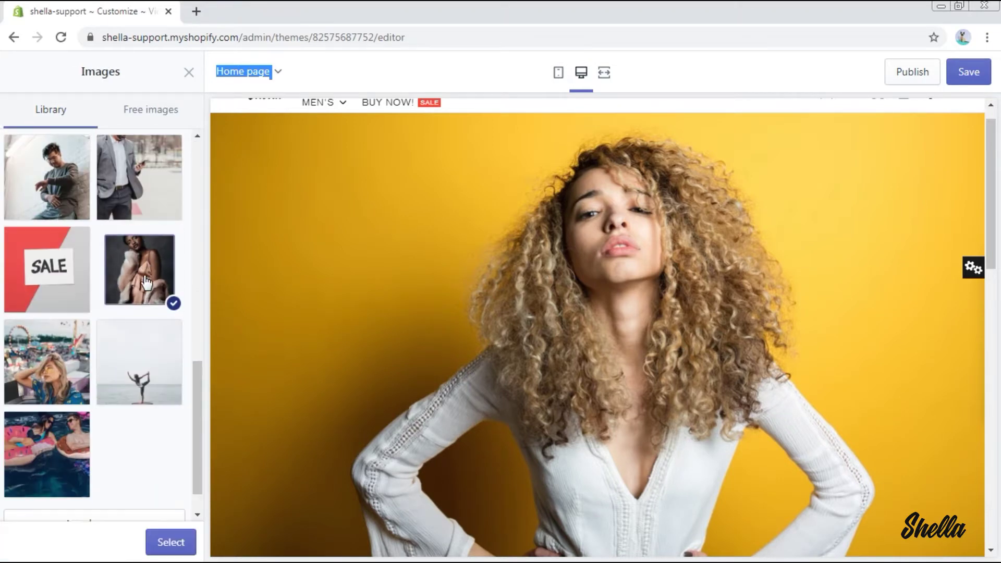
left_click(172, 539)
scroll(169, 388, "down", 5)
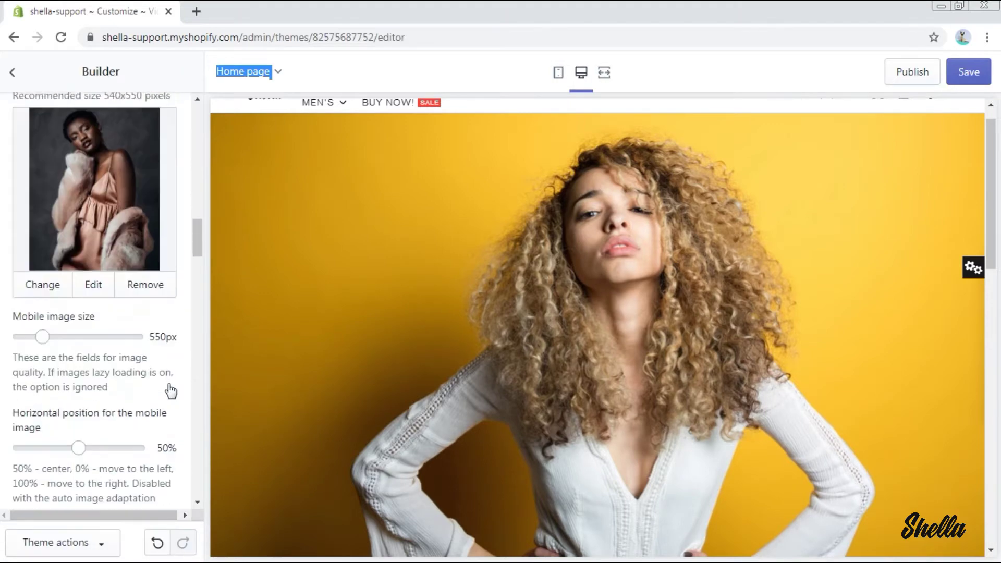
left_click_drag(44, 332, 46, 333)
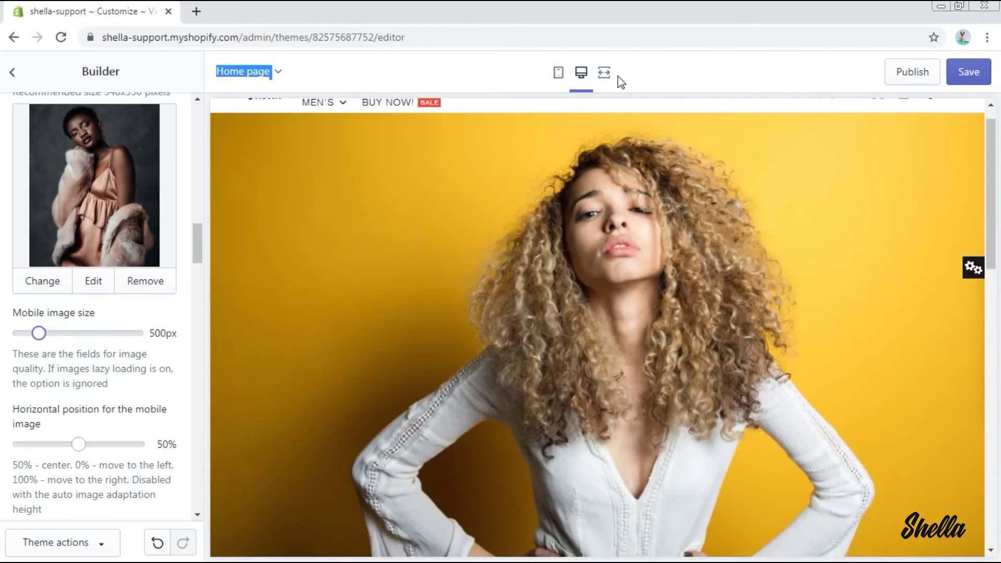
left_click(558, 73)
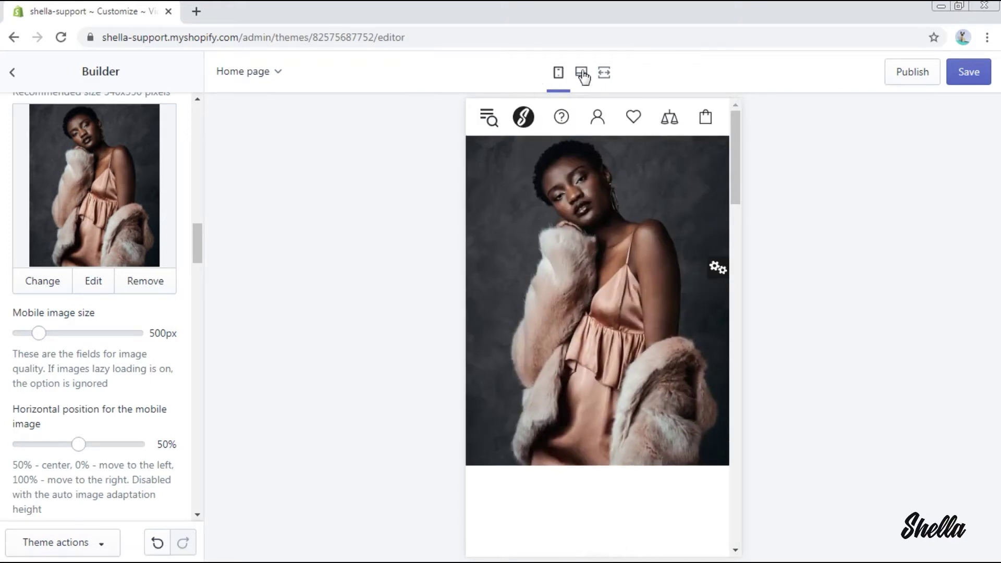
left_click(581, 72)
scroll(94, 350, "down", 2)
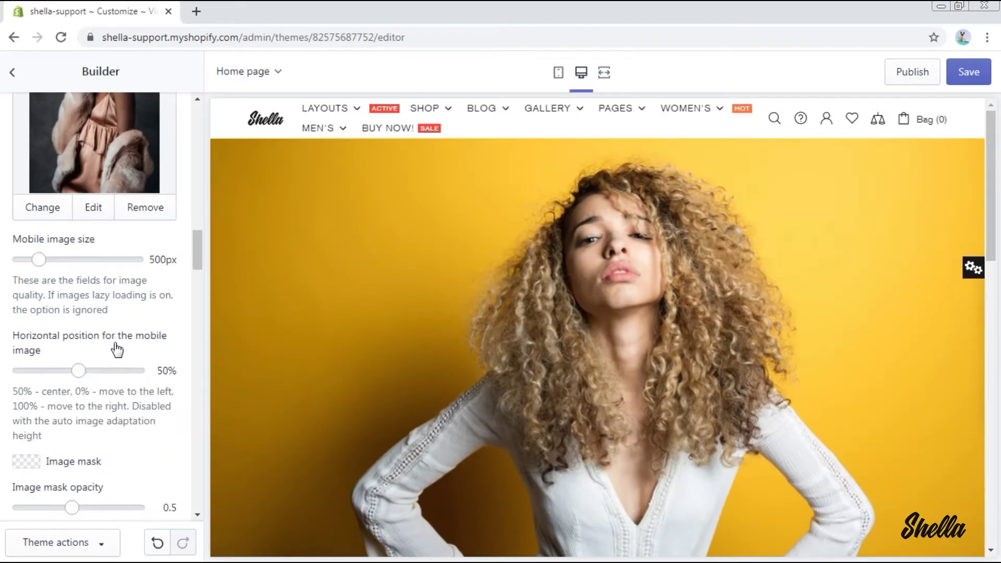
scroll(61, 417, "down", 3)
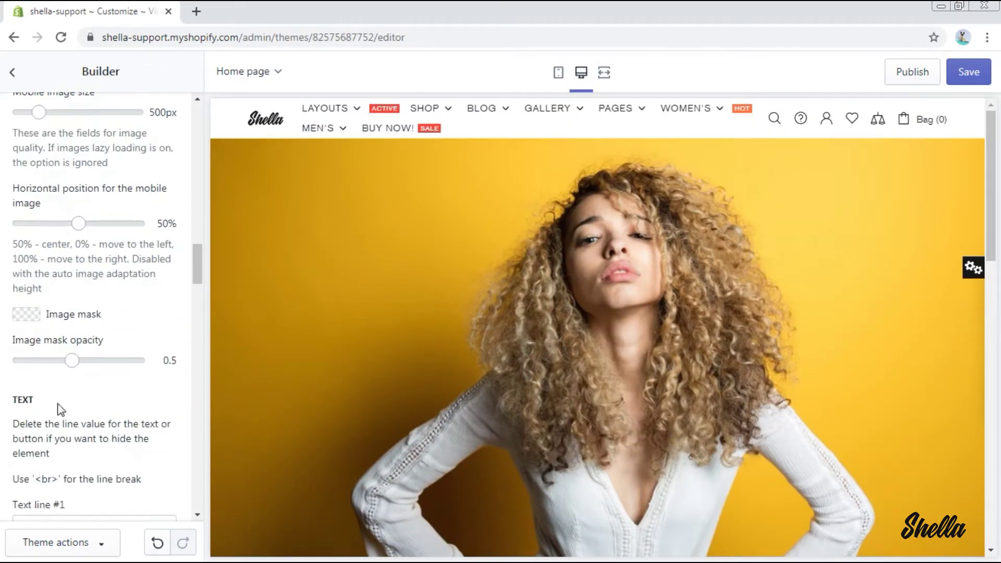
left_click(27, 315)
left_click(76, 344)
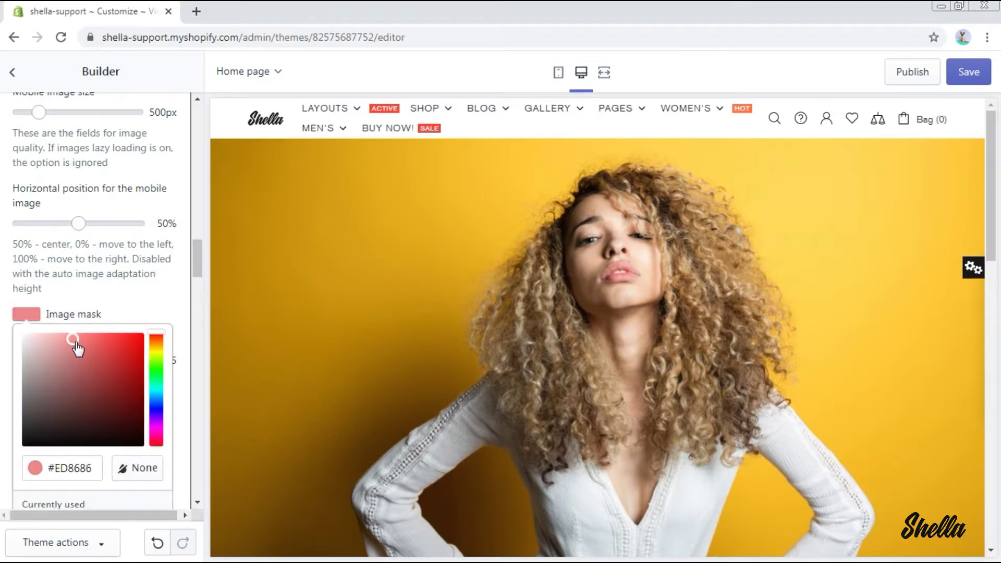
left_click(120, 293)
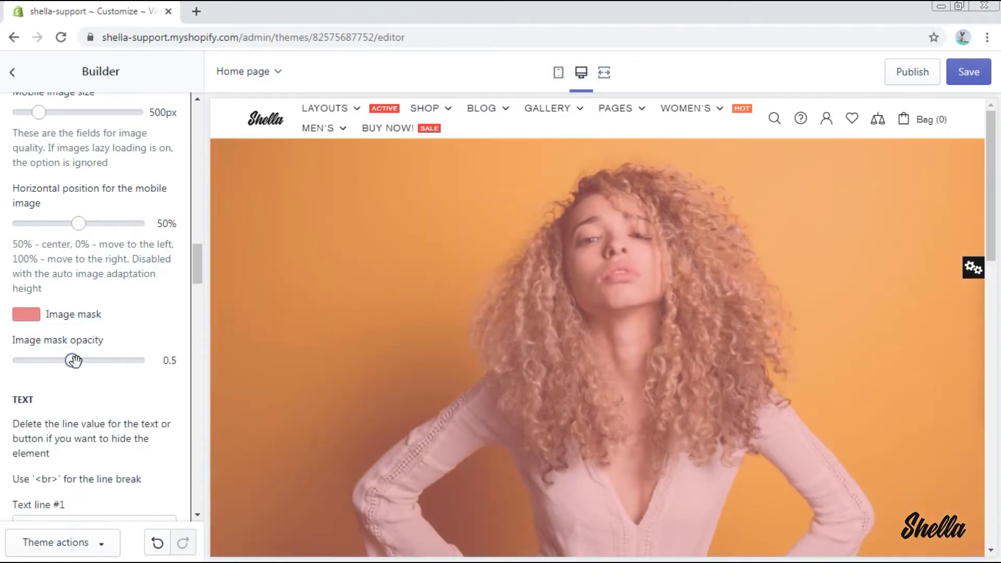
mouse_move(72, 360)
left_mouse_down()
mouse_move(44, 360)
mouse_move(108, 360)
mouse_move(72, 361)
left_mouse_up()
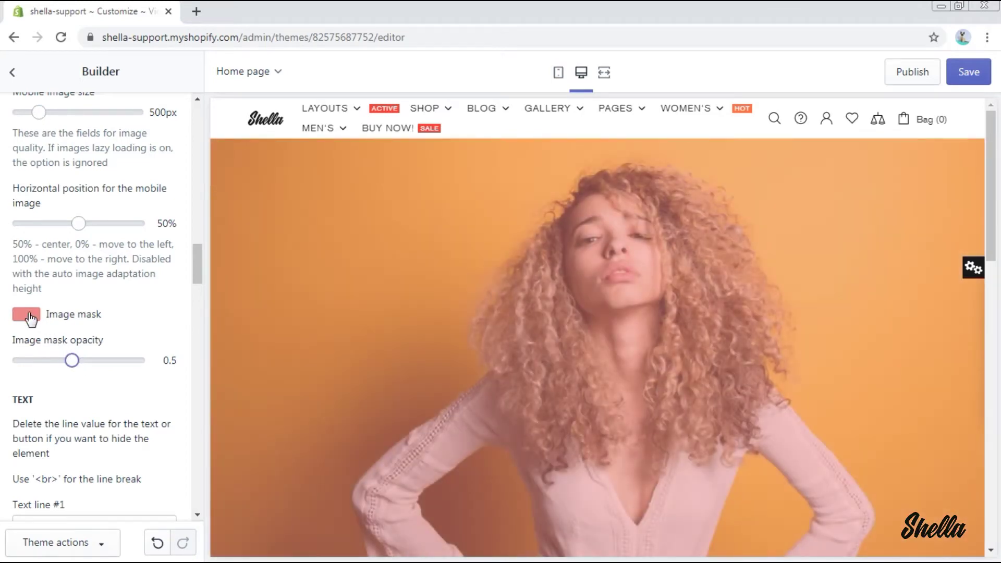
left_click(29, 314)
left_click(141, 475)
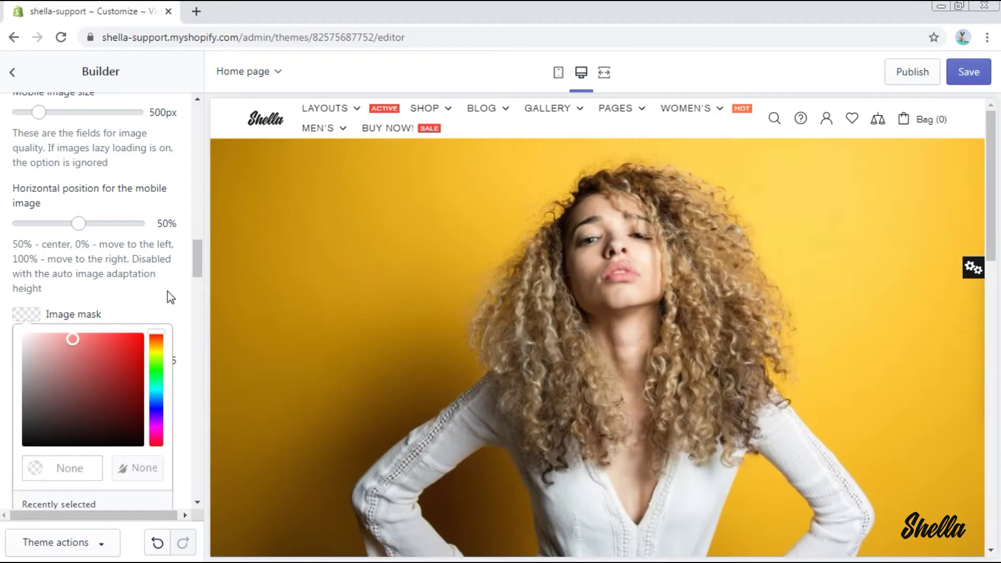
left_click(167, 291)
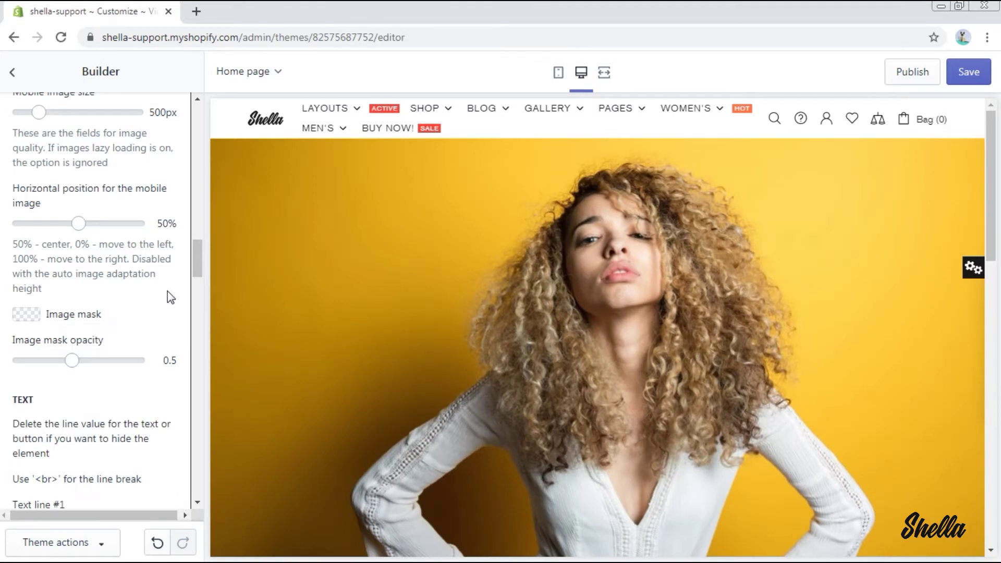
scroll(139, 311, "down", 5)
- Set text line 1 to SPECIAL OFFER, clear lines 2 and 3, and apply colorize Style #5
triple_click(97, 234)
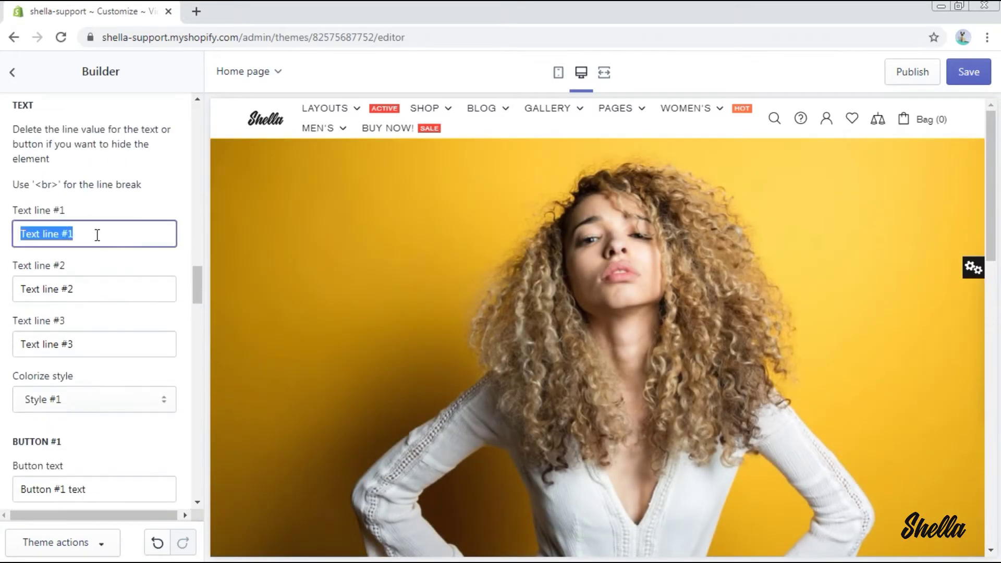
type("SPECIAL O")
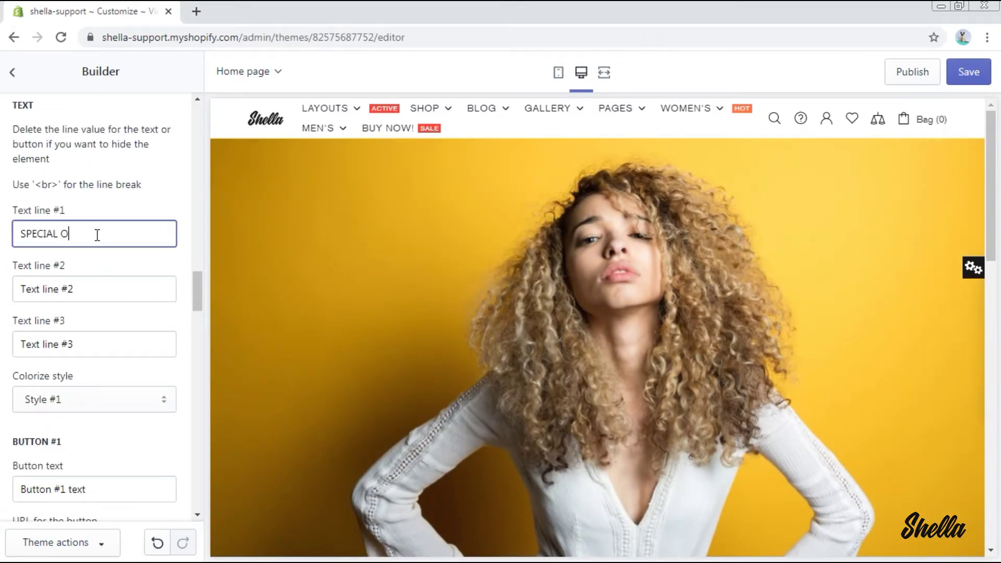
triple_click(96, 287)
key("BackSpace")
triple_click(99, 343)
key("BackSpace")
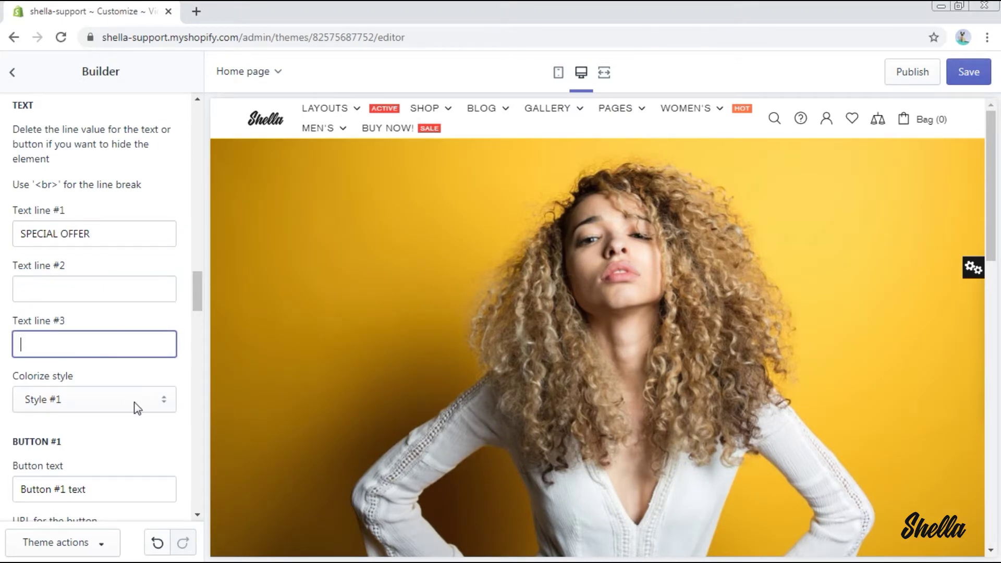
left_click(134, 402)
left_click(98, 474)
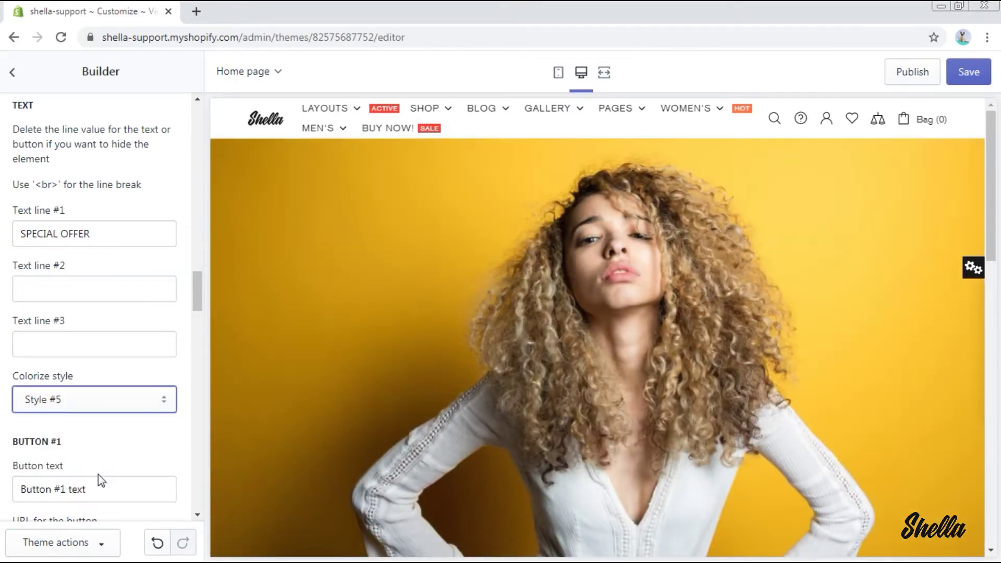
- Change the first button's text to BUY NOW, leaving its link unset
scroll(103, 448, "down", 3)
triple_click(112, 339)
type("BUY NOW")
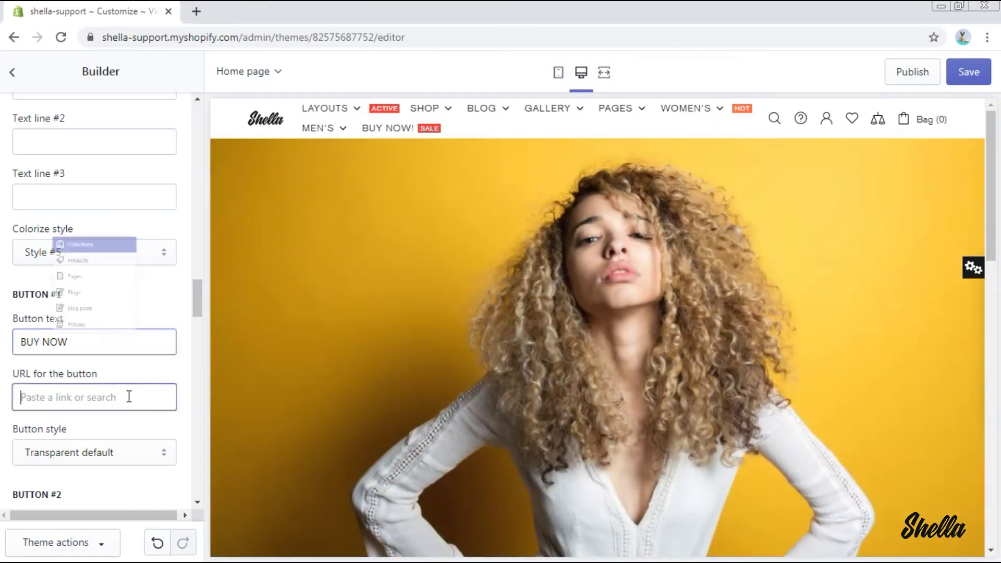
left_click(129, 396)
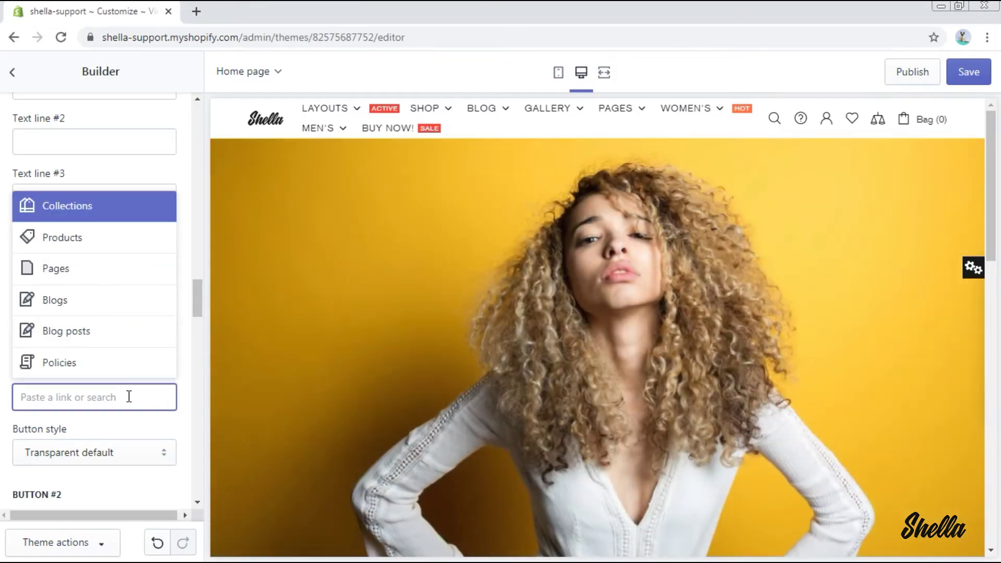
left_click(5, 409)
scroll(88, 343, "down", 3)
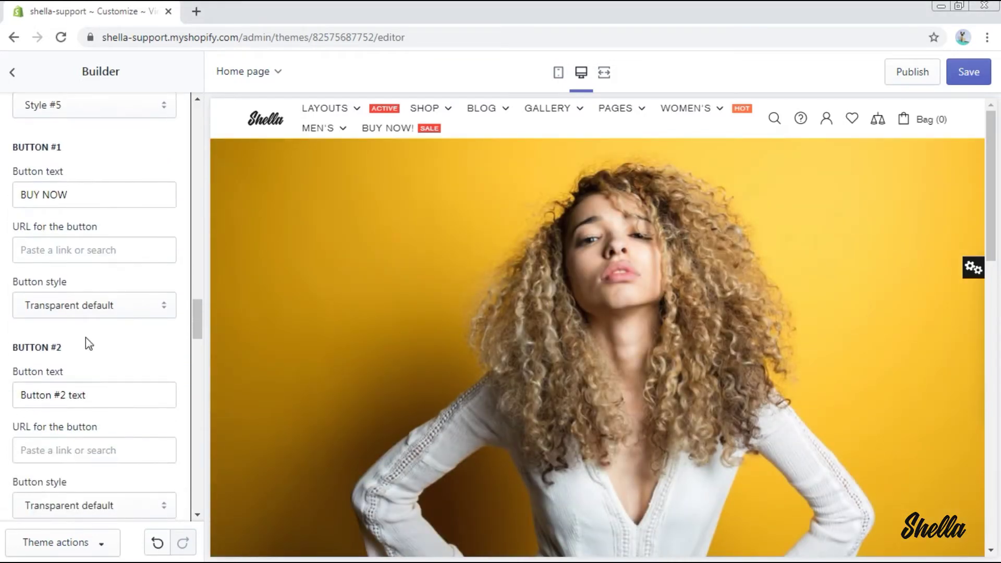
- Give Button #1 the Secondary style and clear Button #2's text
left_click(140, 310)
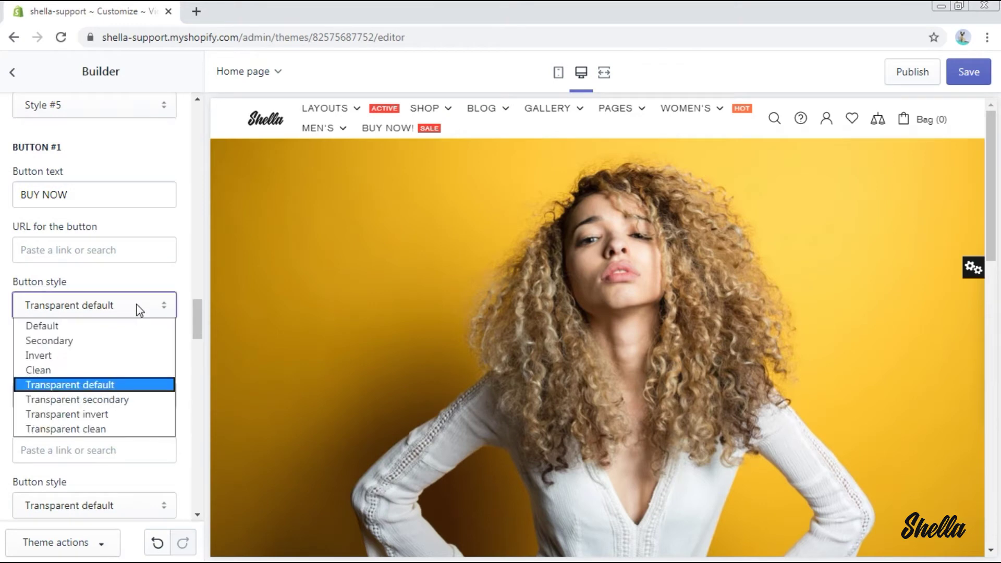
left_click(130, 342)
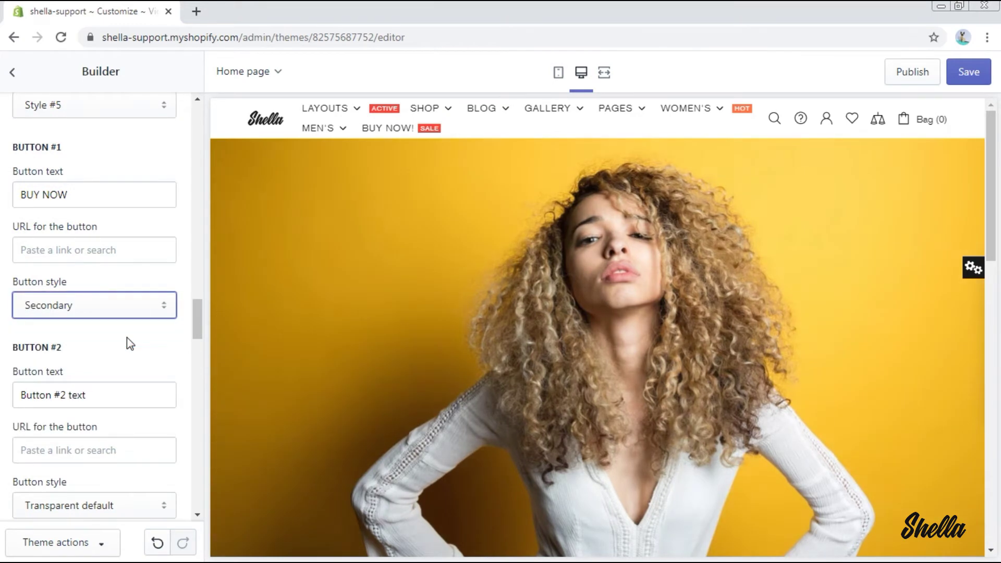
triple_click(118, 398)
key("BackSpace")
scroll(118, 398, "down", 4)
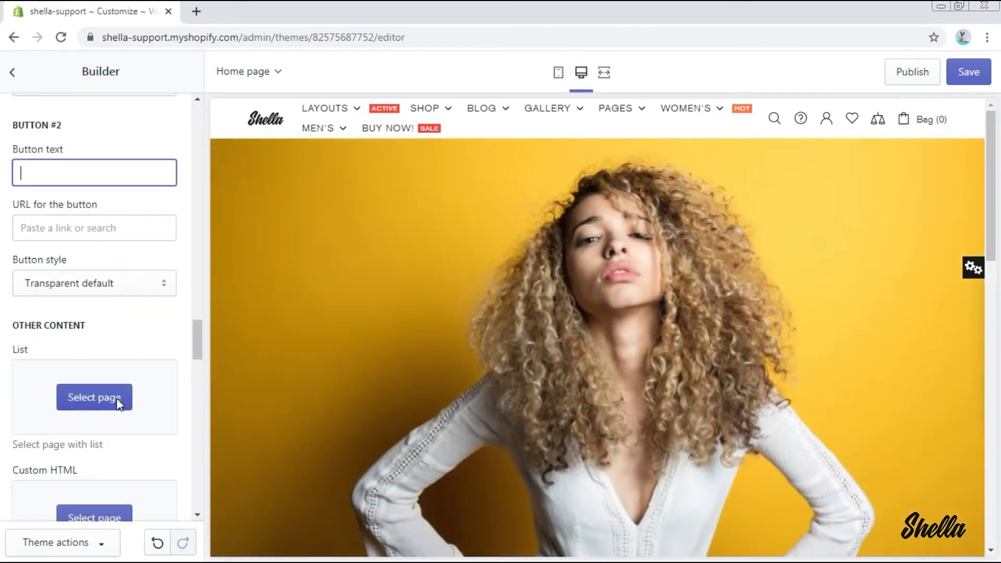
- Change the LAYOUT Type dropdown to Type #1 v4
scroll(118, 398, "down", 7)
scroll(118, 398, "down", 4)
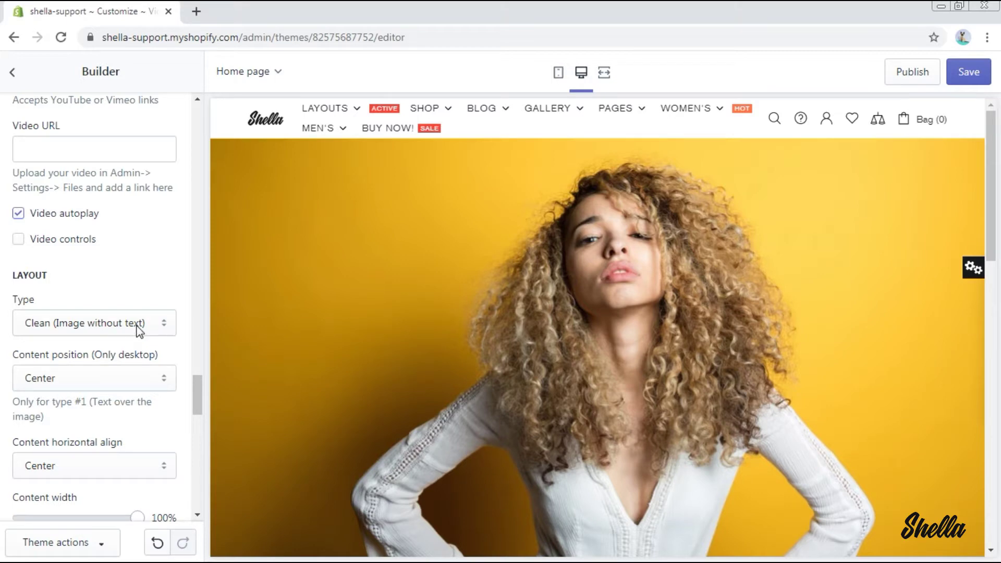
left_click(139, 328)
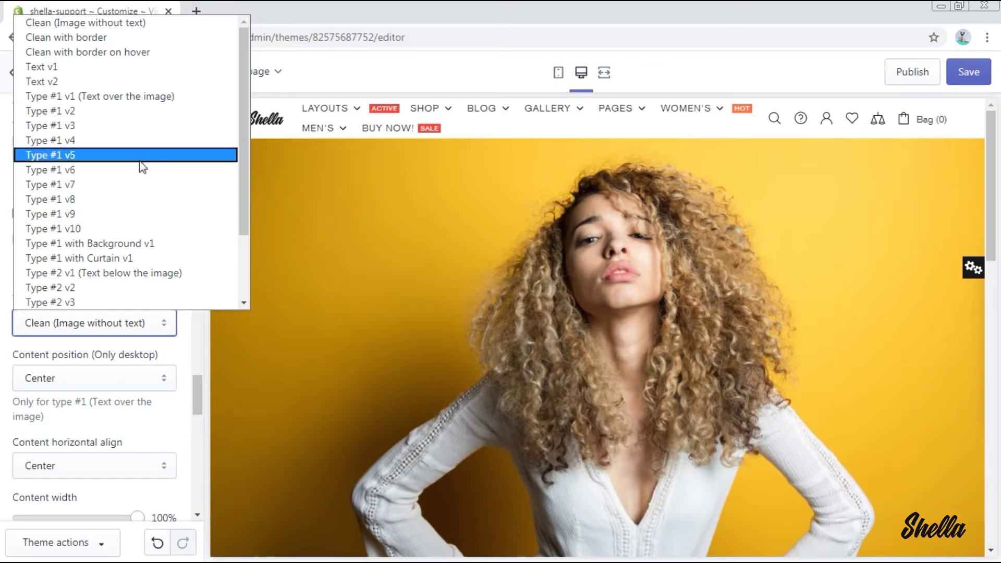
left_click(138, 141)
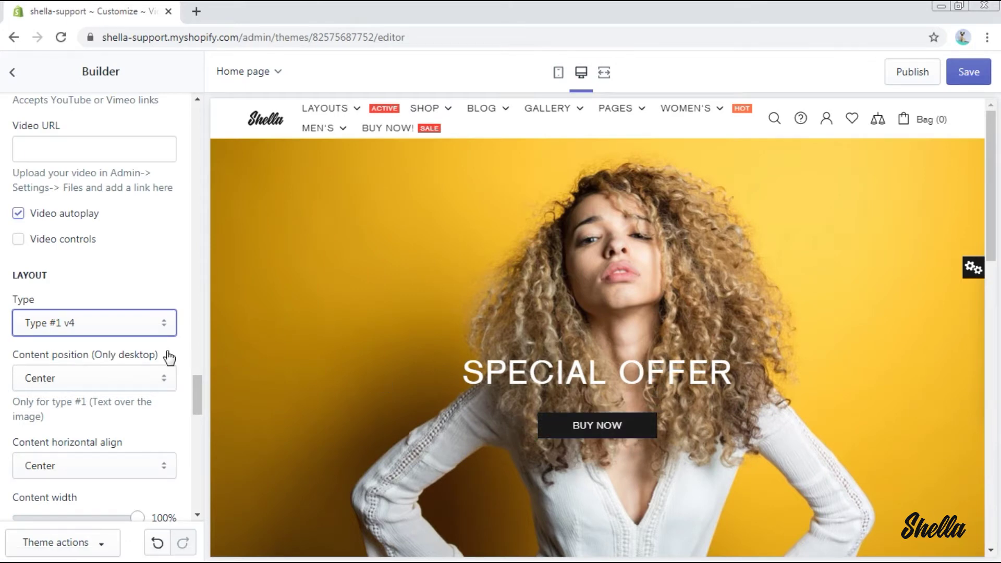
scroll(169, 358, "down", 3)
left_click(154, 234)
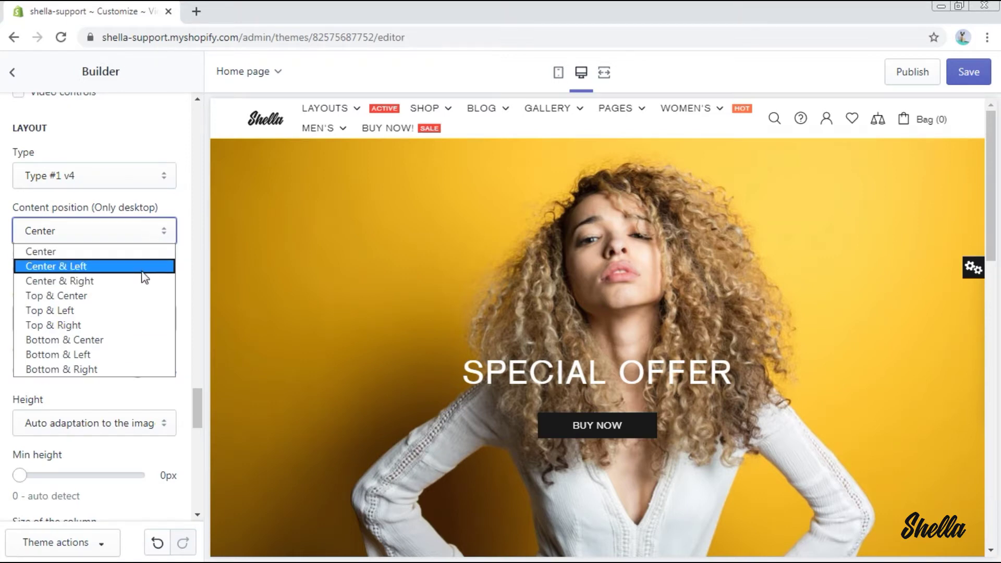
- Set content position to Bottom & Center, horizontal align back to Center, width 100%
left_click(130, 342)
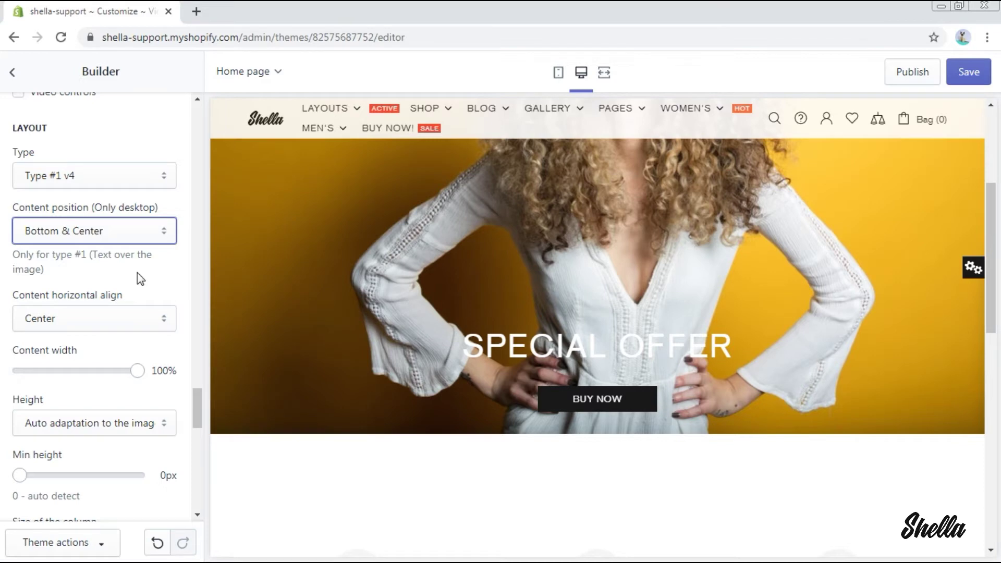
left_click(131, 316)
left_click(120, 338)
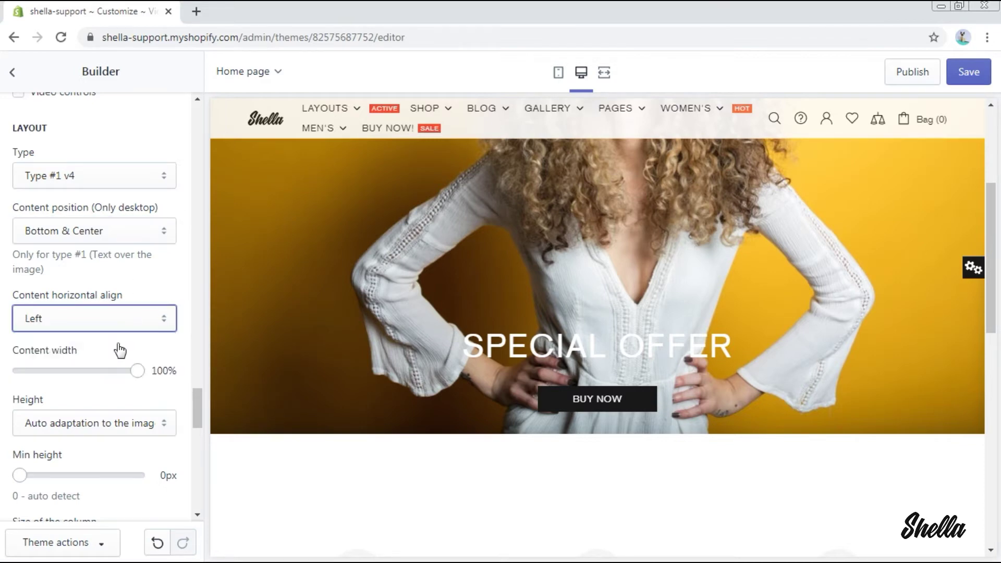
left_click(33, 313)
left_click(73, 369)
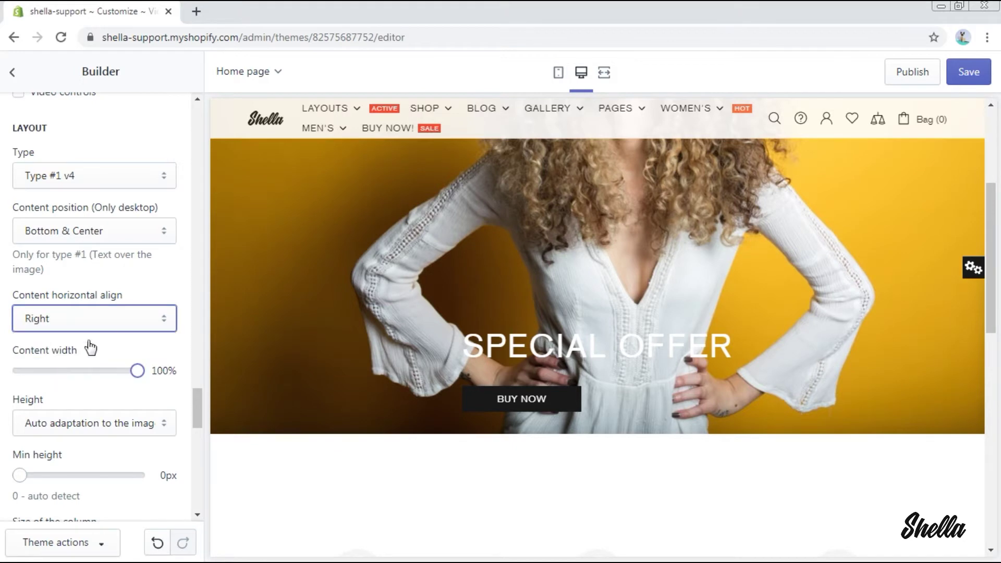
left_click(129, 321)
left_click(99, 353)
mouse_move(136, 370)
left_mouse_down()
mouse_move(17, 370)
mouse_move(139, 370)
left_mouse_up()
scroll(138, 370, "down", 3)
left_click(135, 276)
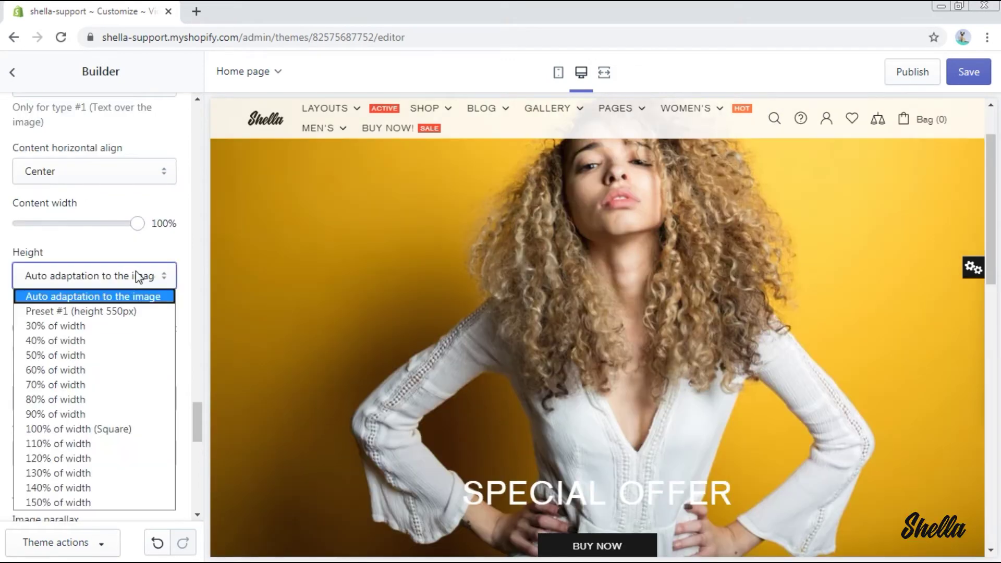
left_click(121, 326)
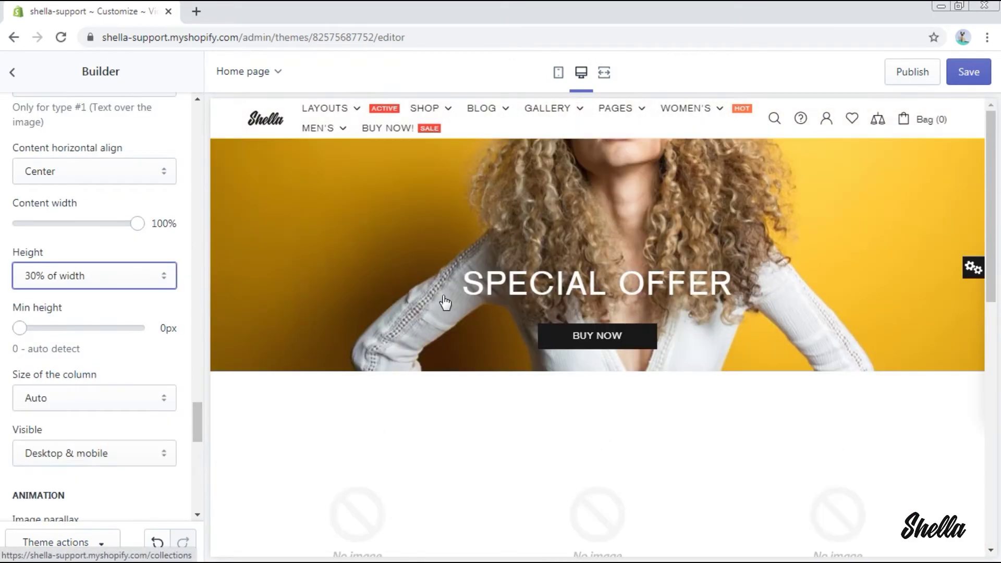
left_click(146, 276)
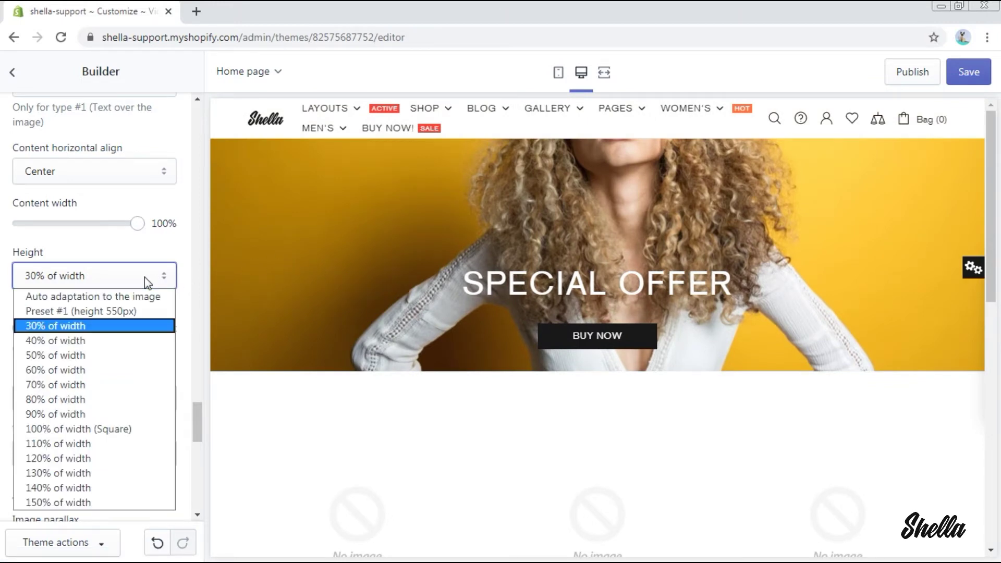
left_click(131, 311)
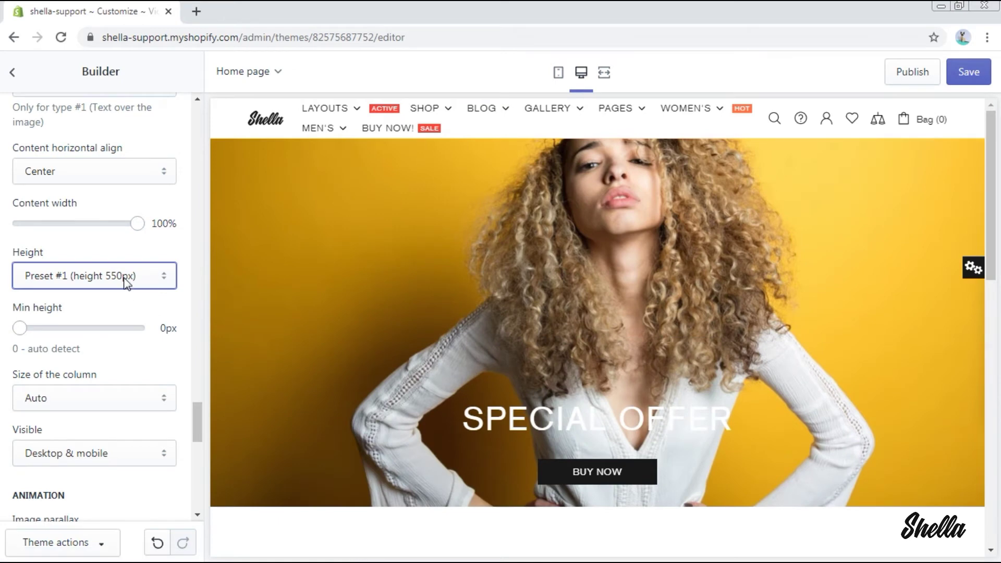
left_click(126, 282)
left_click(119, 293)
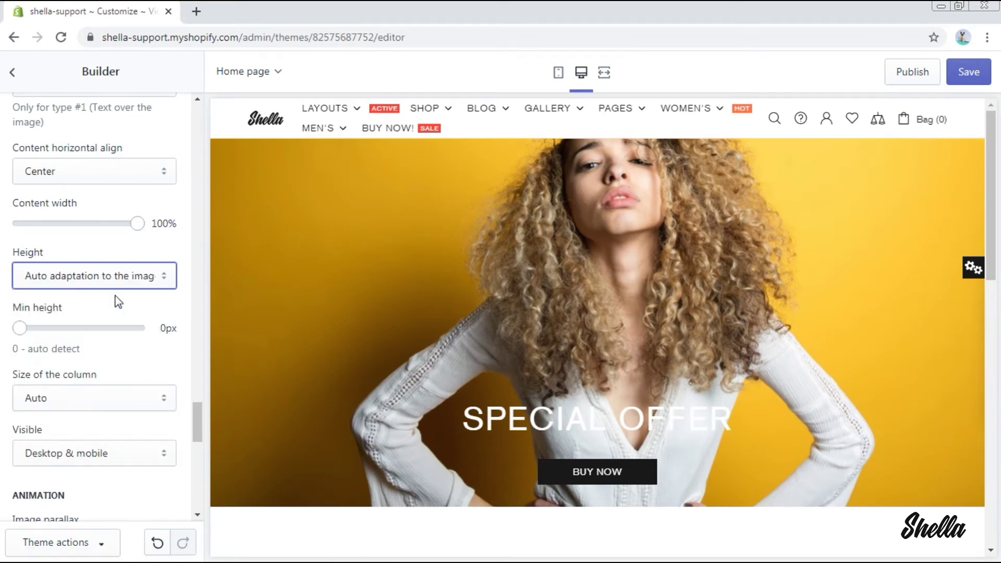
left_click_drag(19, 328, 157, 327)
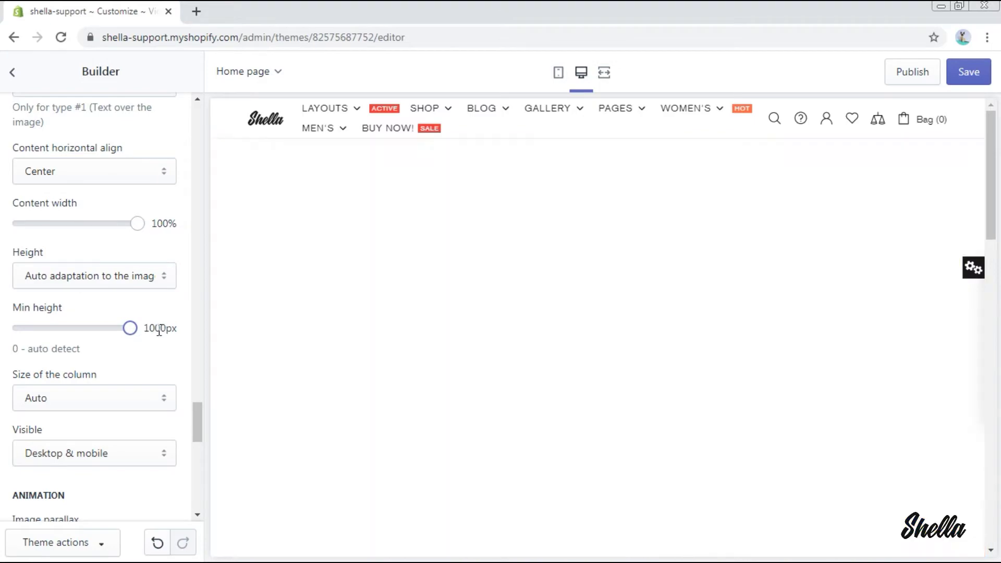
scroll(431, 290, "down", 3)
scroll(431, 290, "down", 2)
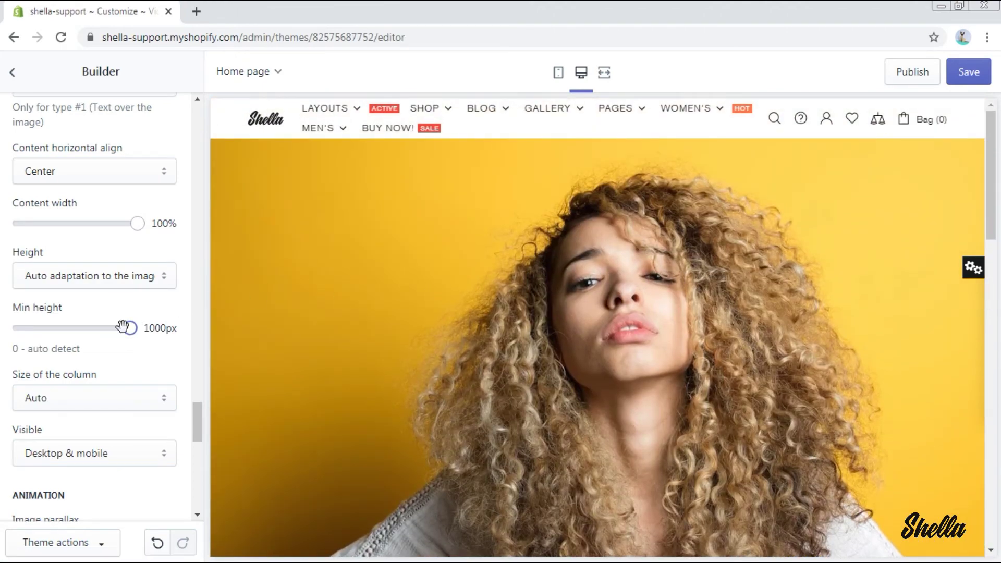
left_click_drag(124, 326, 1, 324)
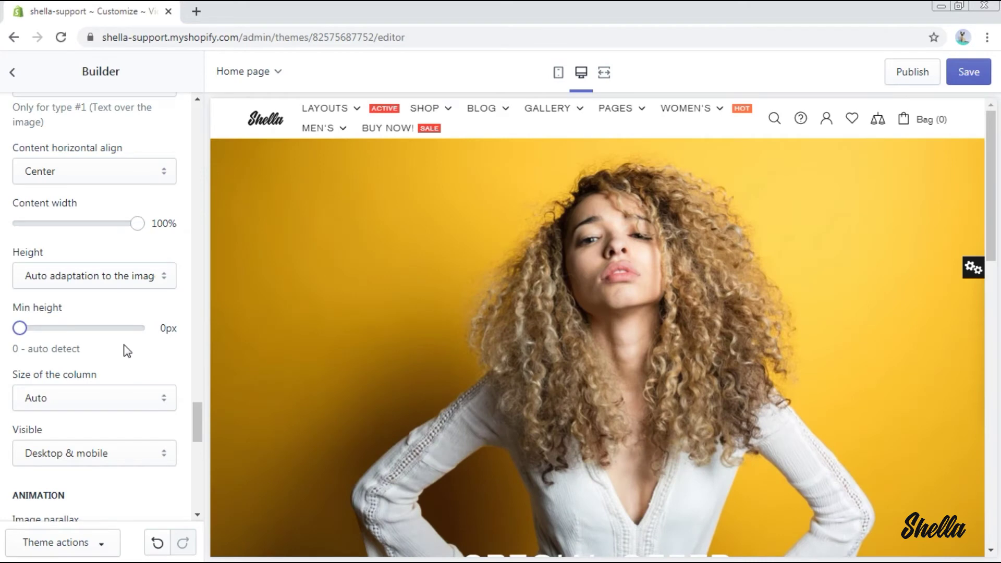
scroll(127, 351, "down", 4)
left_click(159, 184)
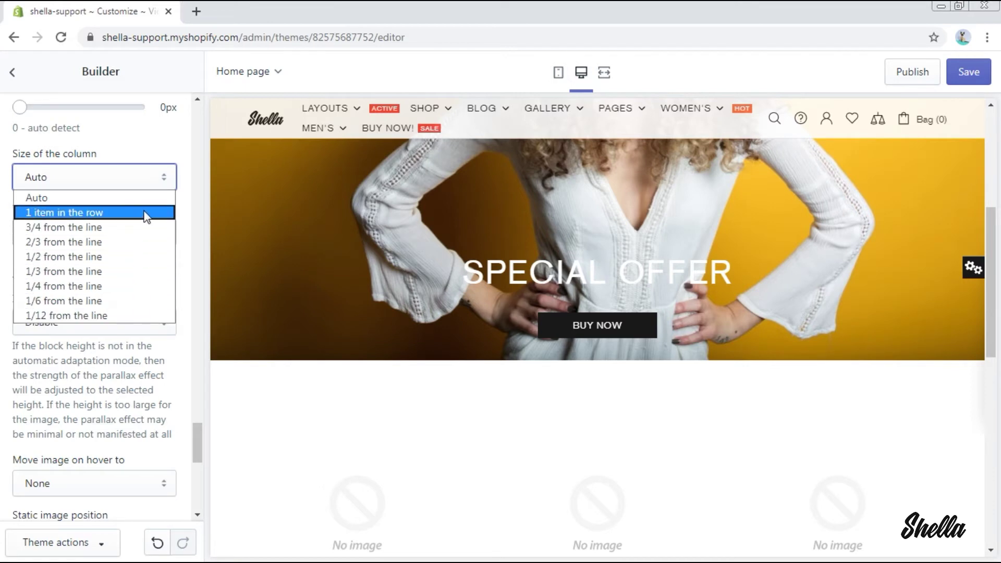
left_click(154, 170)
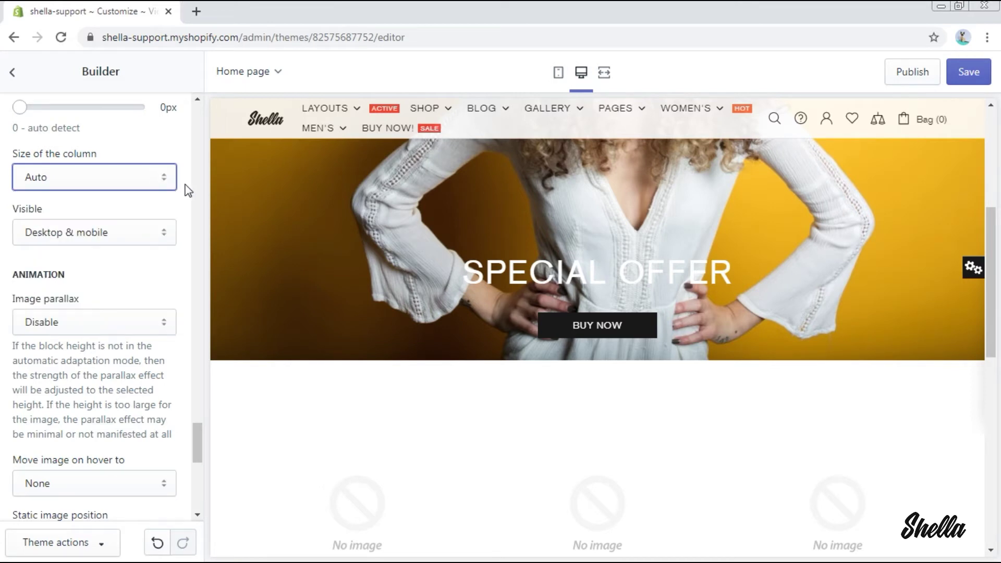
scroll(156, 316, "up", 1)
left_click(161, 311)
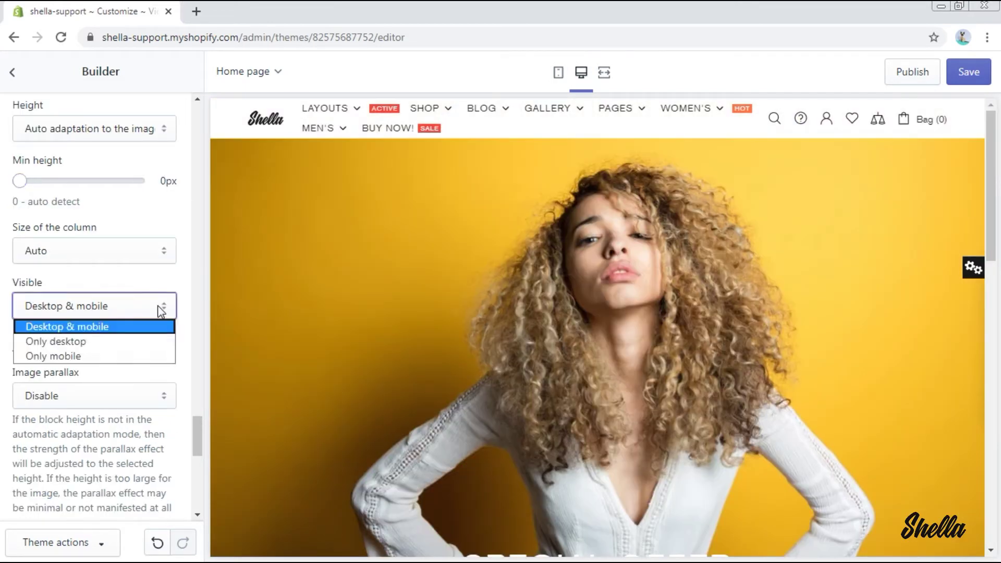
left_click(161, 311)
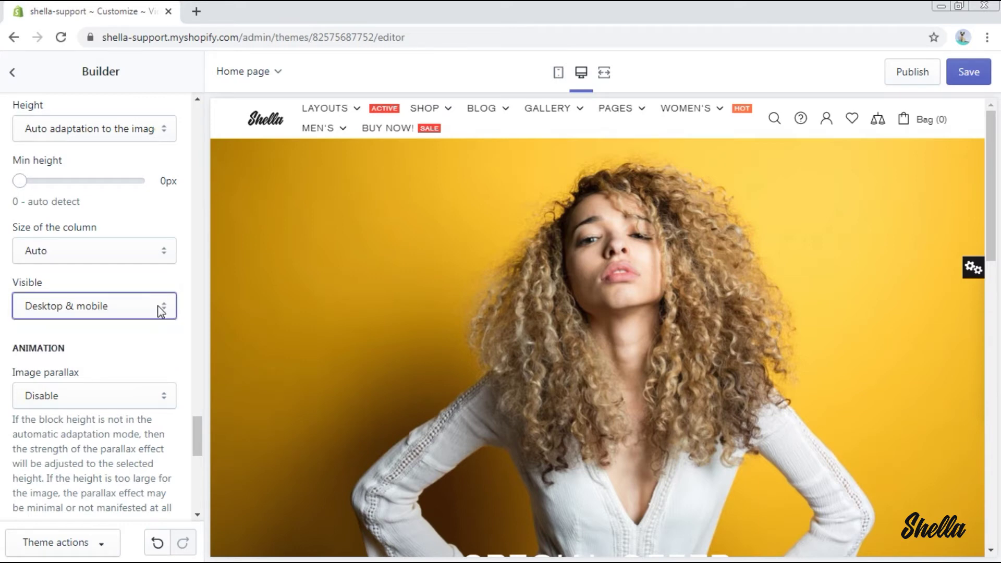
scroll(490, 178, "down", 3)
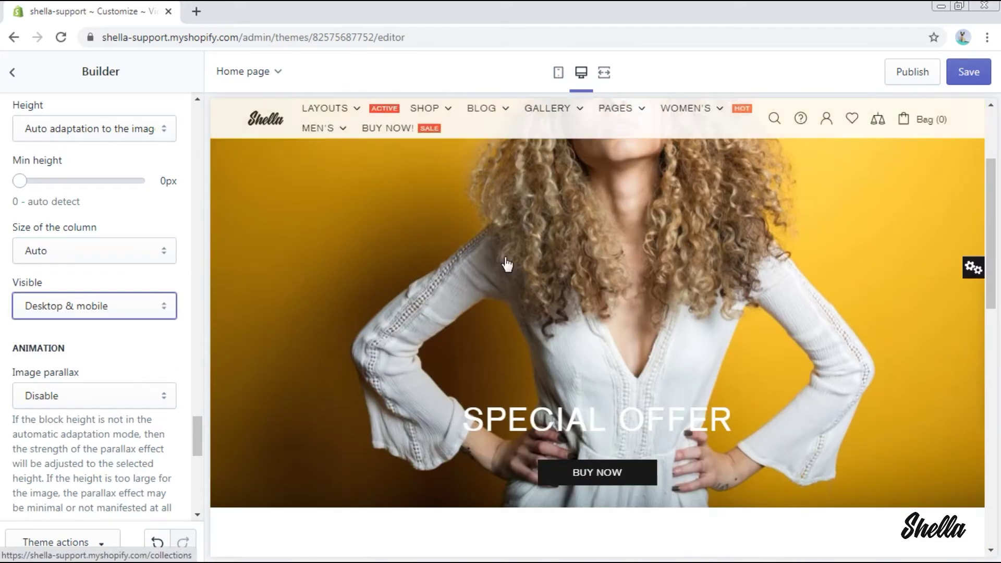
left_click(558, 73)
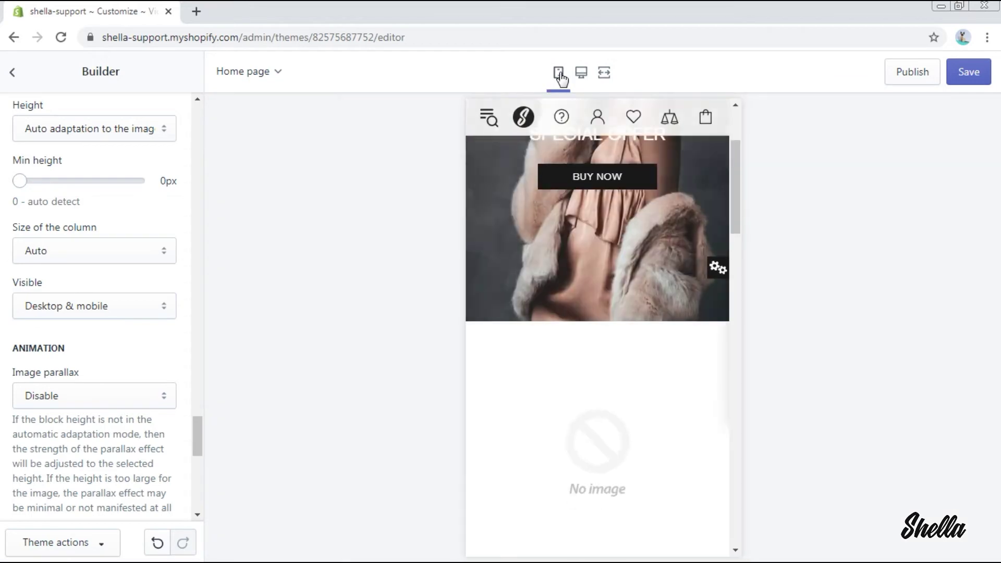
scroll(608, 229, "up", 3)
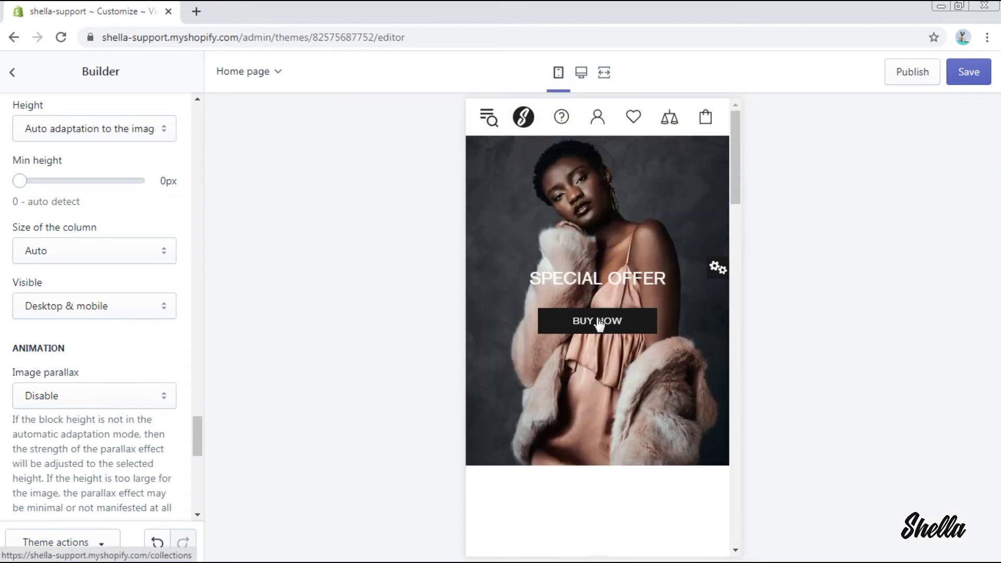
left_click(103, 309)
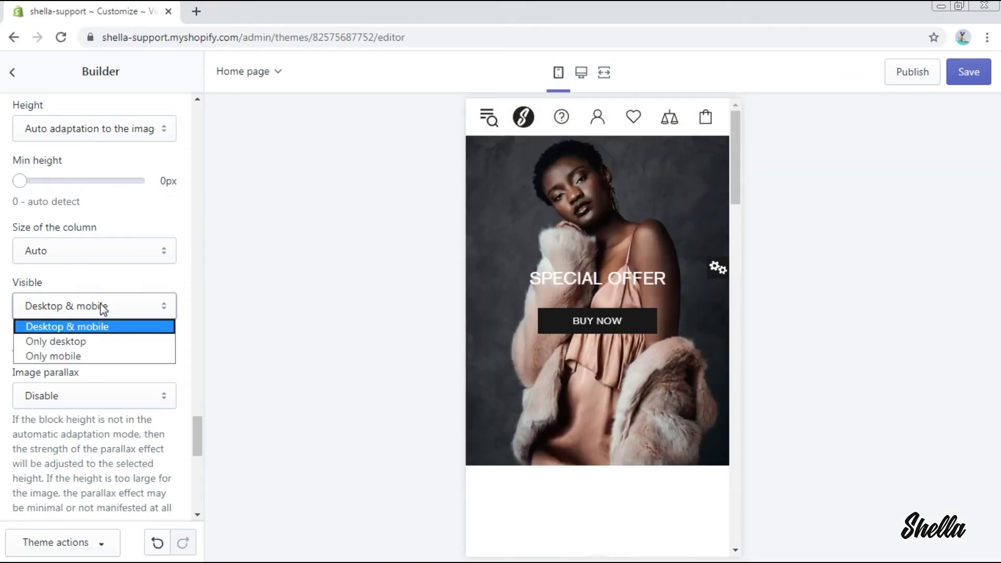
left_click(95, 341)
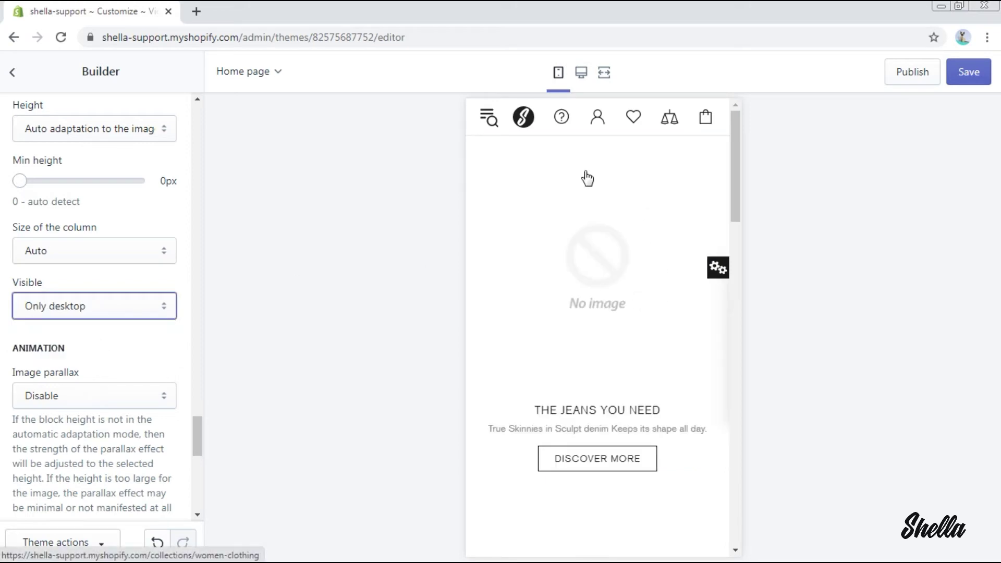
left_click(581, 75)
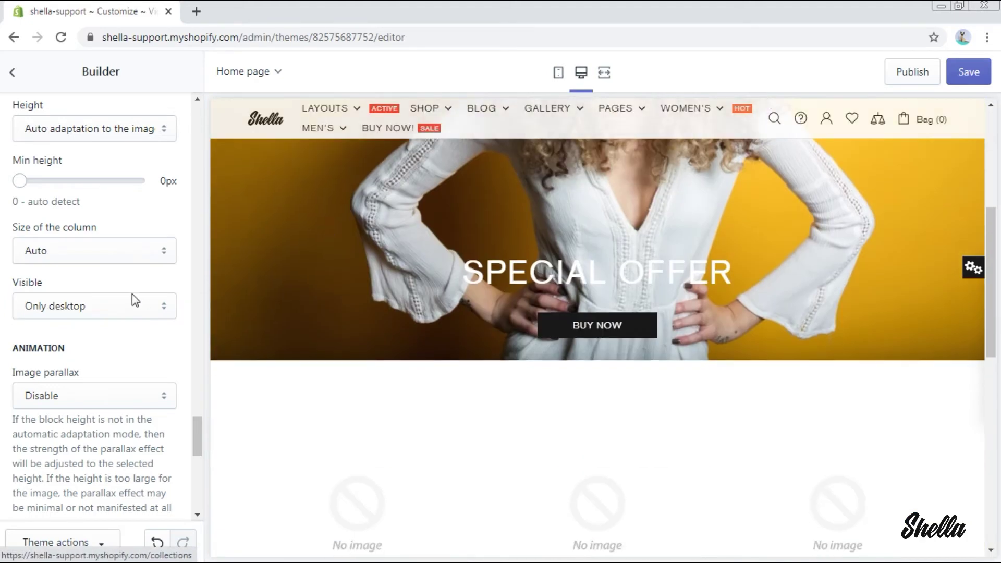
left_click(123, 312)
left_click(112, 327)
scroll(172, 358, "down", 2)
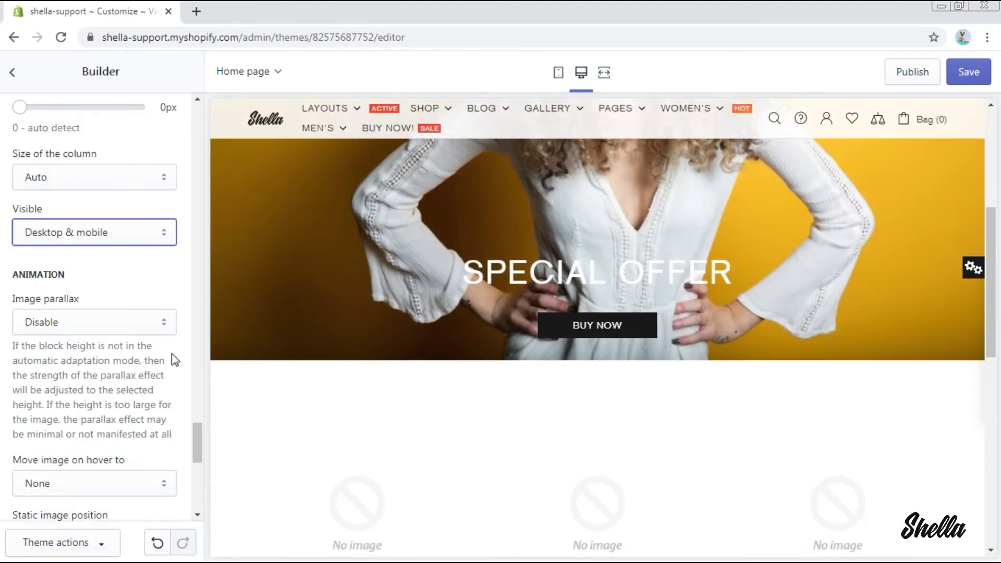
- Set 'Move image on hover to' to Center
scroll(164, 325, "down", 4)
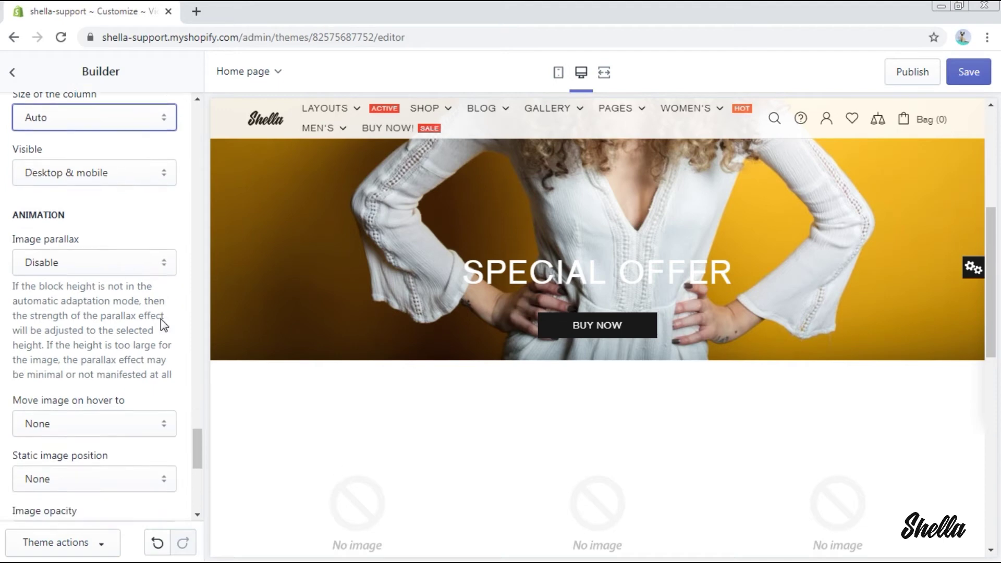
left_click(163, 332)
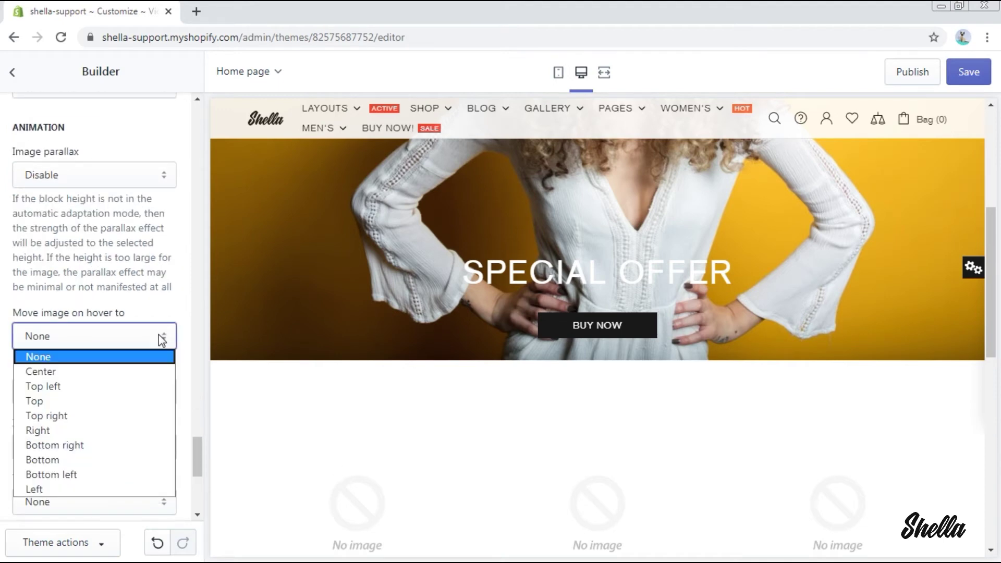
left_click(146, 372)
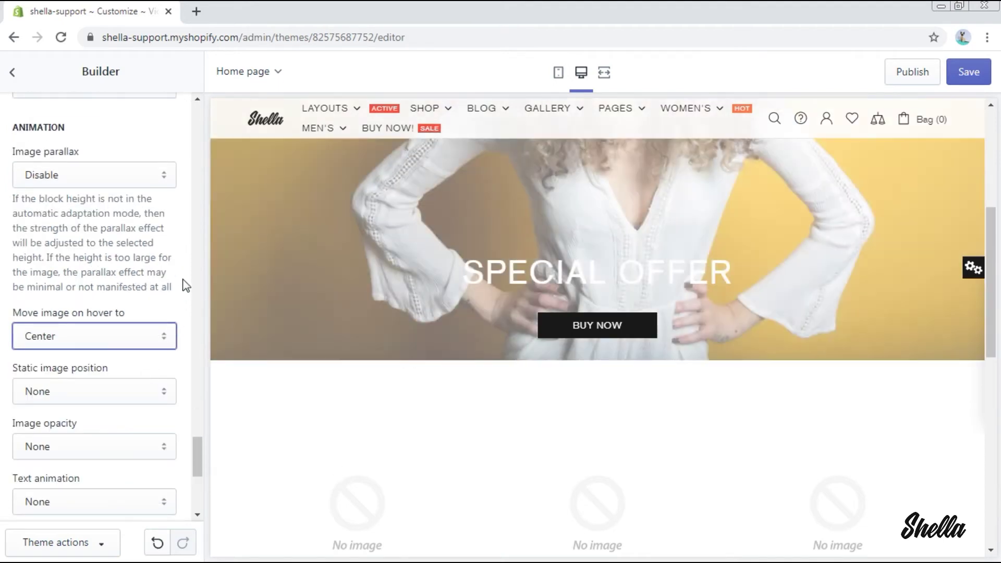
scroll(185, 285, "up", 3)
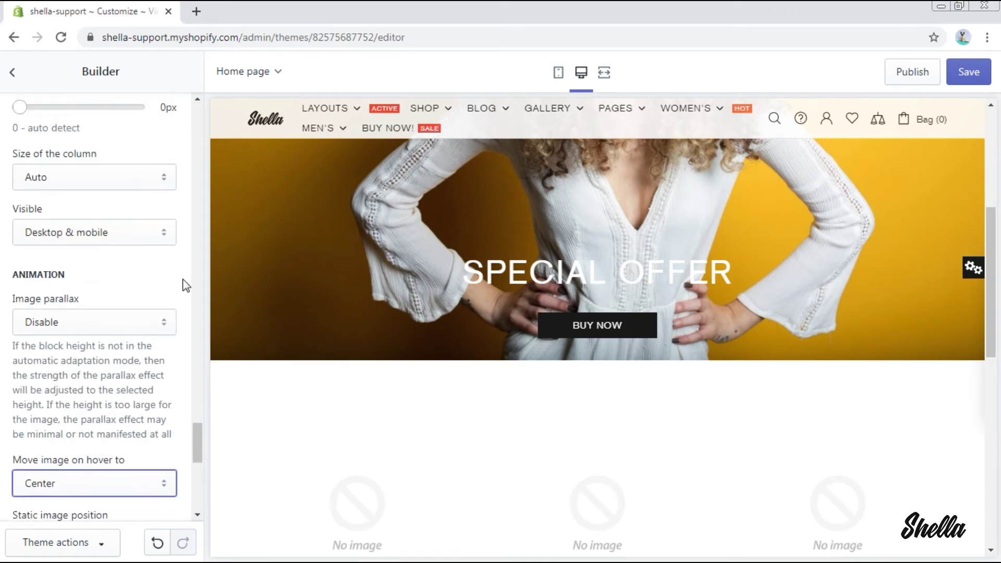
scroll(334, 300, "up", 4)
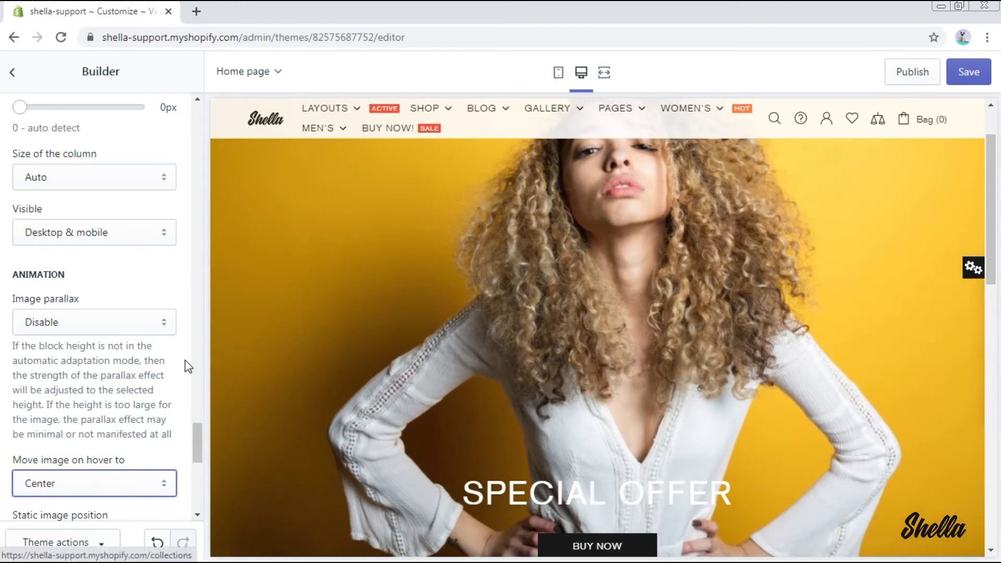
scroll(182, 360, "down", 3)
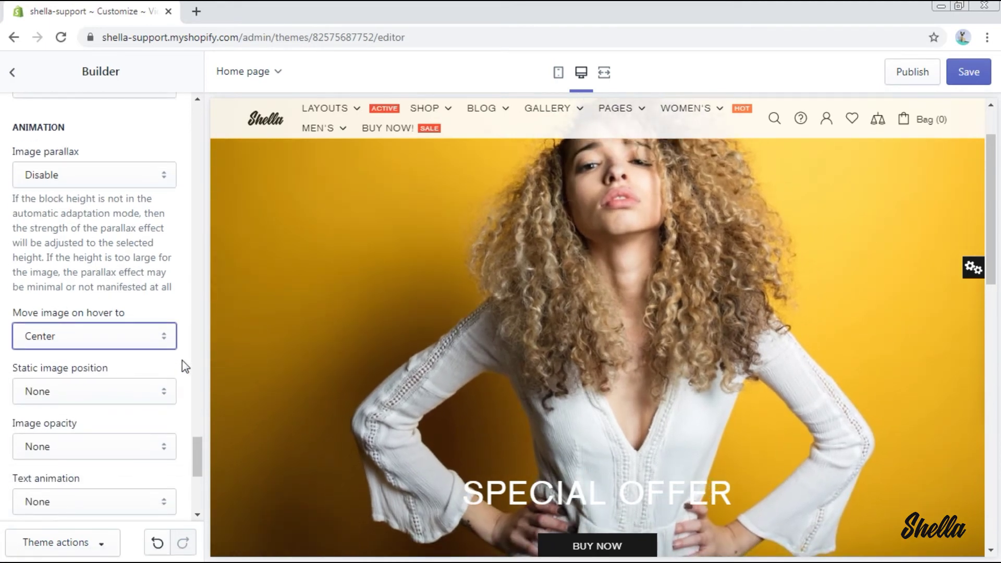
scroll(182, 361, "down", 3)
- Set Image opacity to Hover and keep Text animation at None
left_click(147, 288)
left_click(134, 337)
left_click(166, 299)
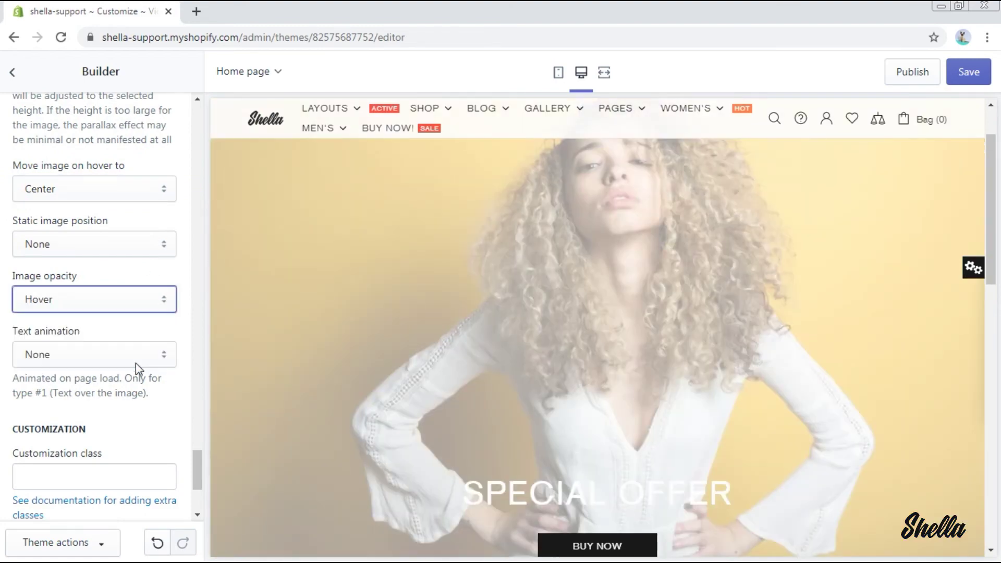
left_click(136, 364)
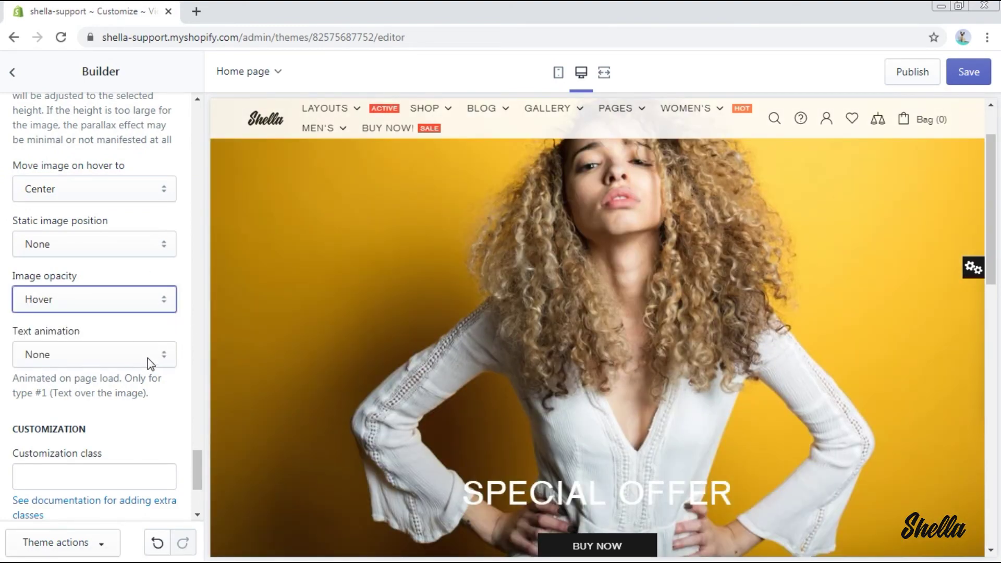
left_click(151, 363)
left_click(104, 374)
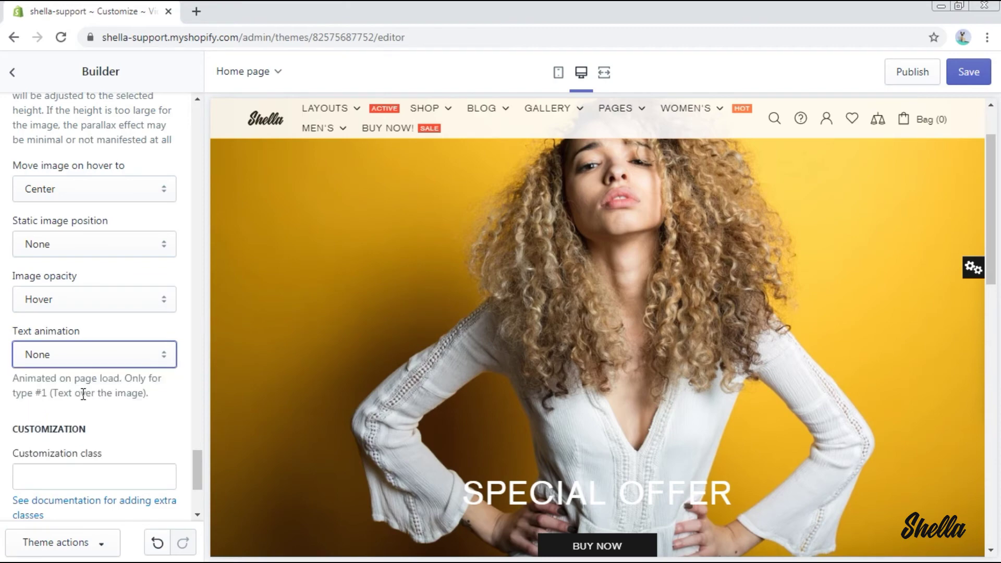
scroll(84, 392, "up", 1)
scroll(452, 275, "down", 4)
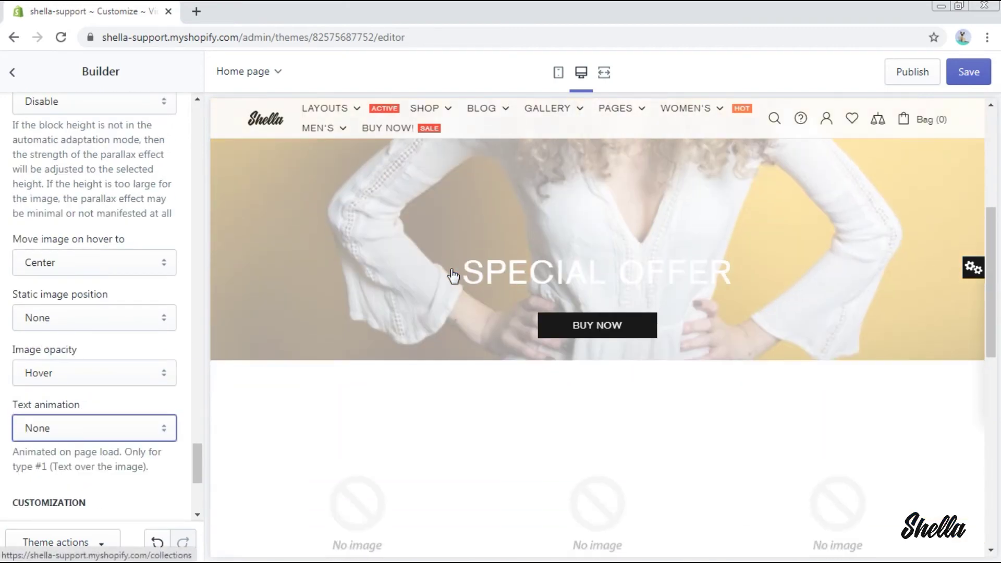
scroll(282, 314, "up", 5)
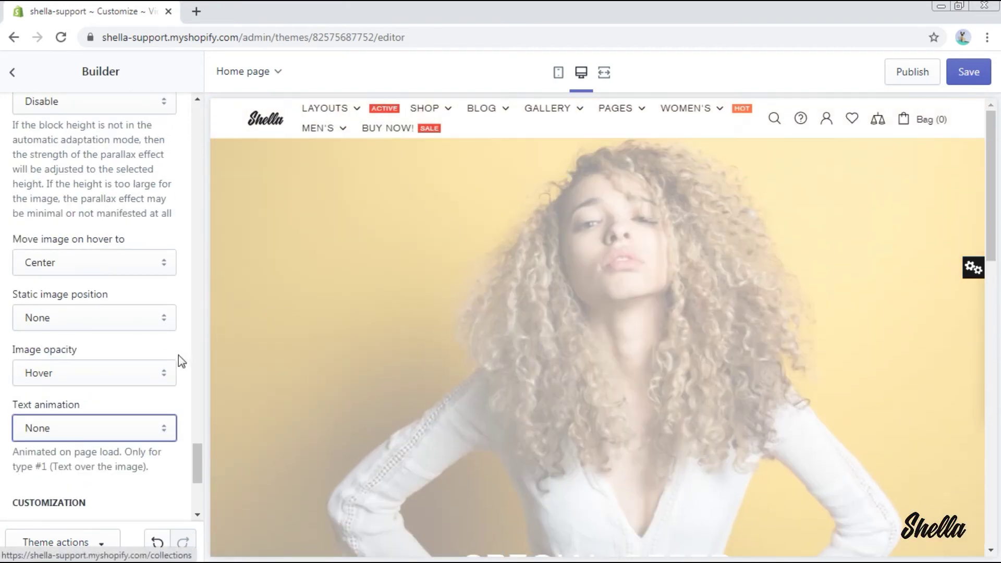
scroll(15, 345, "up", 15)
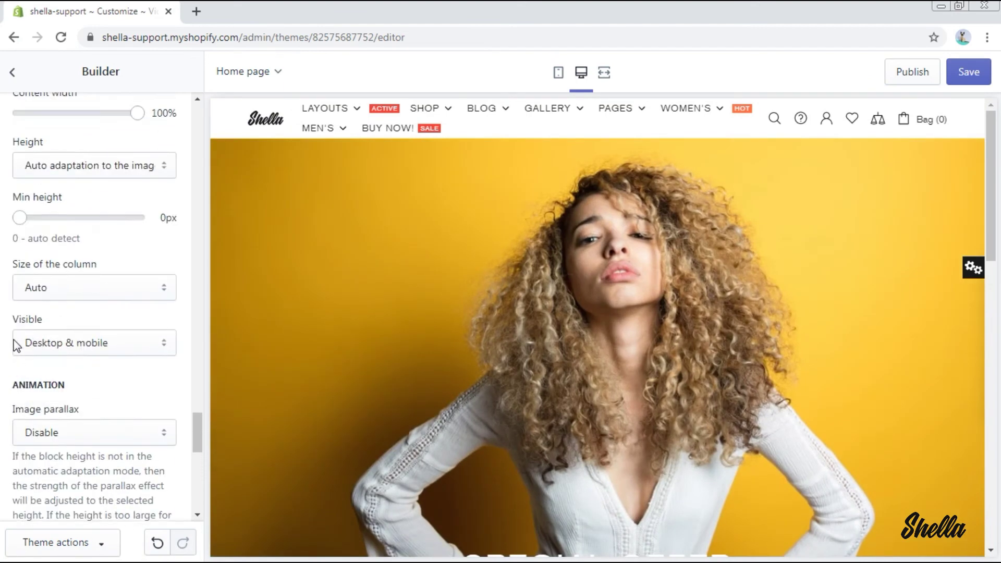
scroll(14, 345, "up", 7)
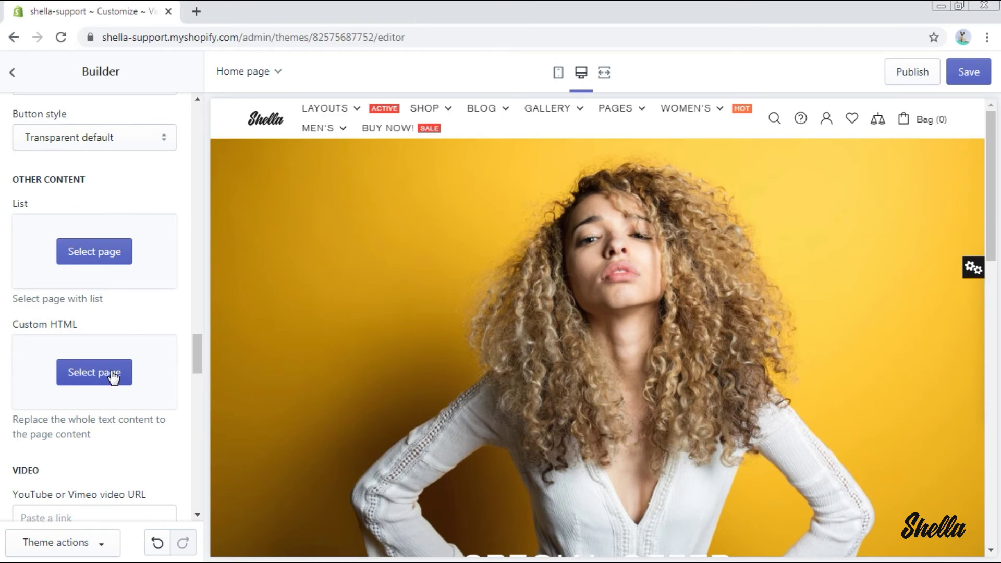
left_click_drag(83, 324, 7, 324)
left_click(79, 326)
left_click(104, 374)
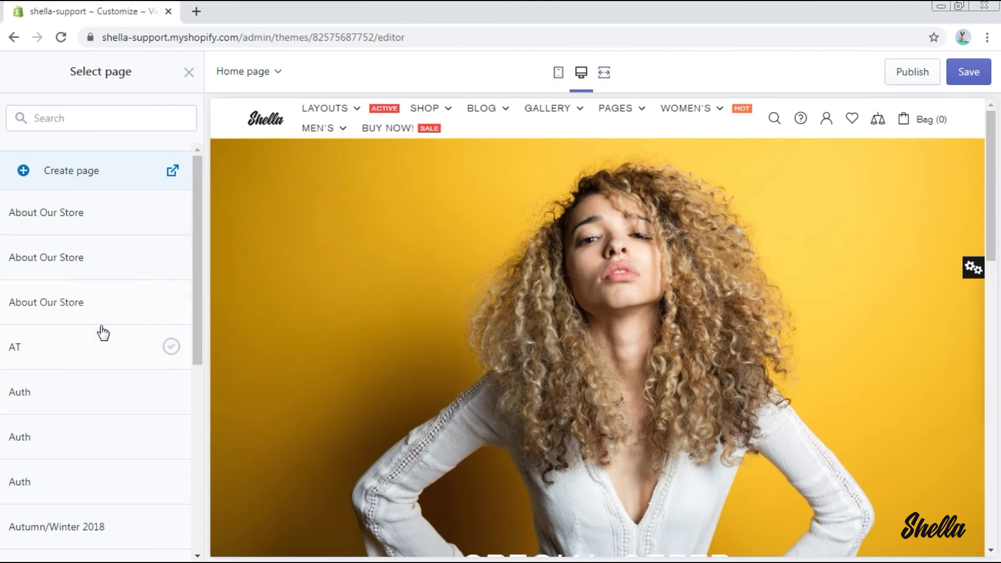
scroll(103, 333, "down", 1)
scroll(102, 332, "down", 6)
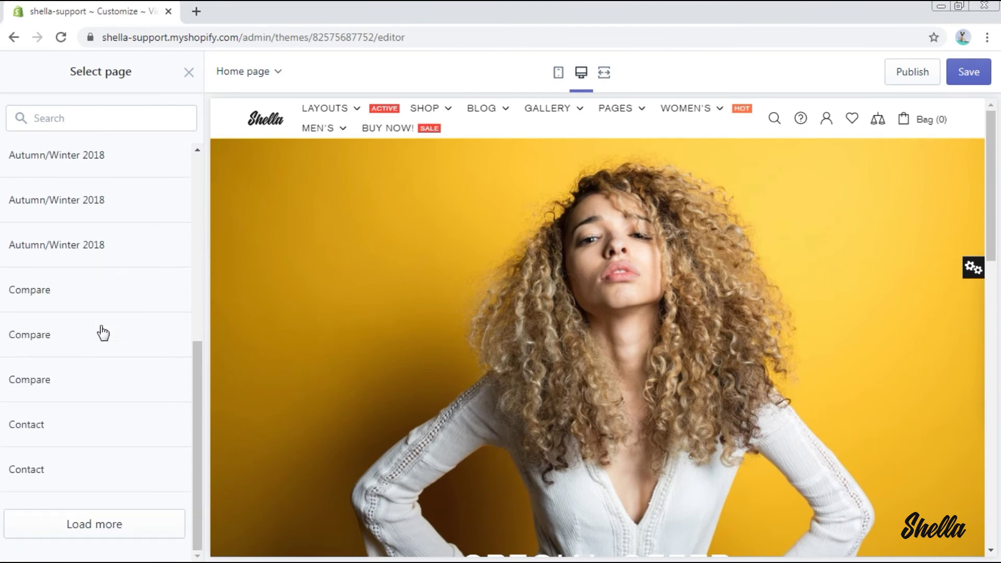
left_click(67, 421)
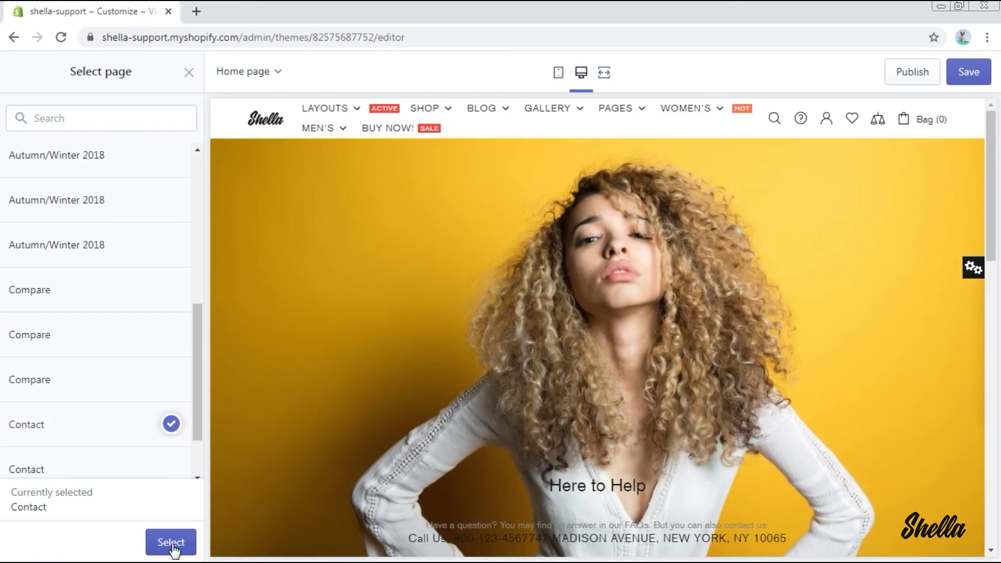
scroll(441, 396, "down", 4)
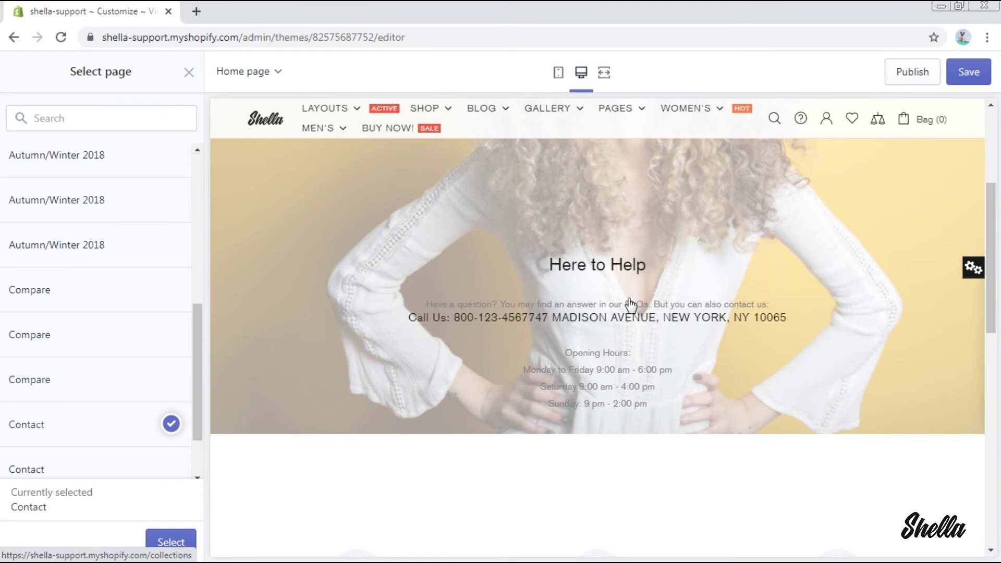
scroll(49, 411, "down", 2)
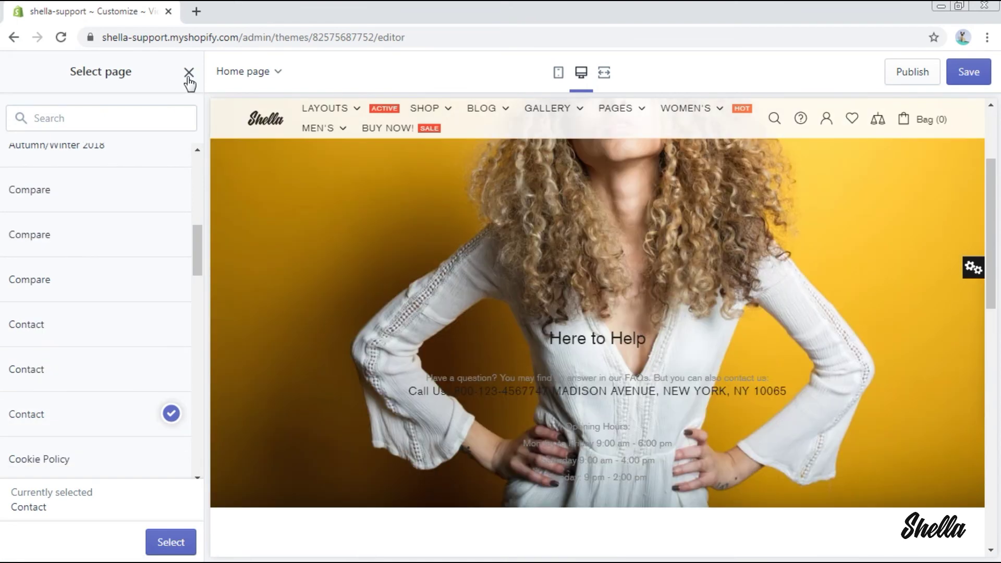
left_click(188, 73)
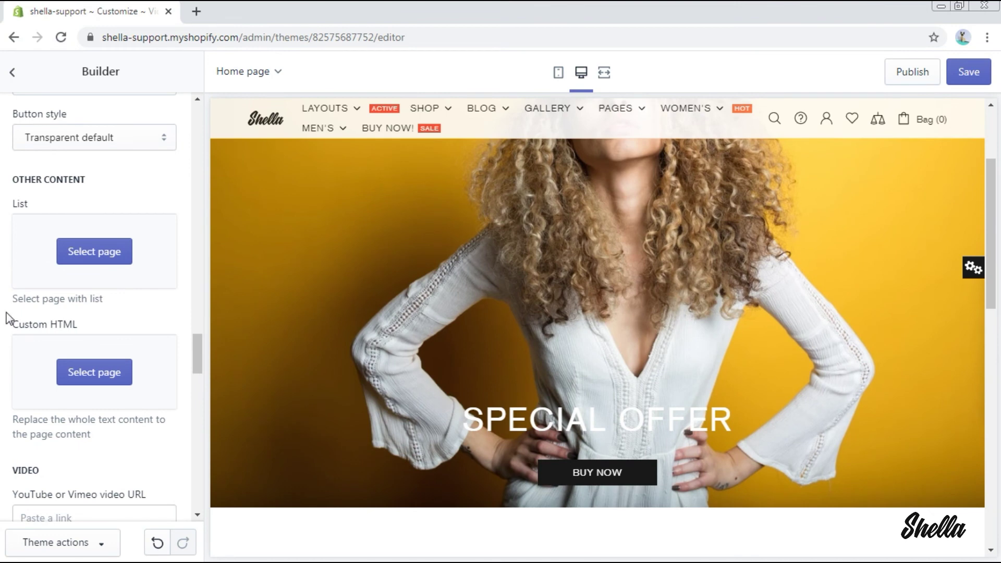
- Paste the YouTube product-variants video link into the Video URL field
scroll(12, 323, "down", 3)
left_click(123, 374)
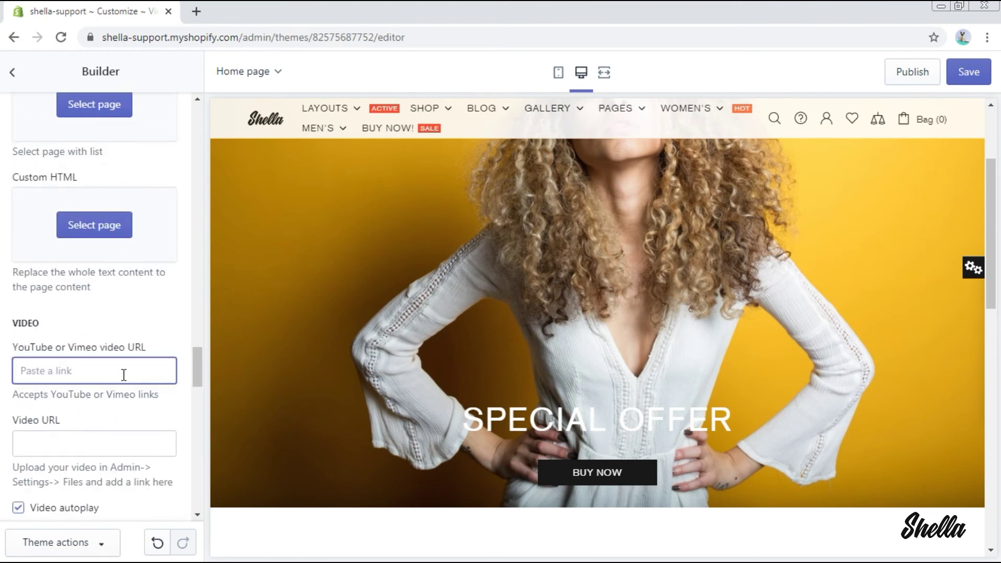
type("https://www.youtube.com/watch?v=TZJp8e7omi4")
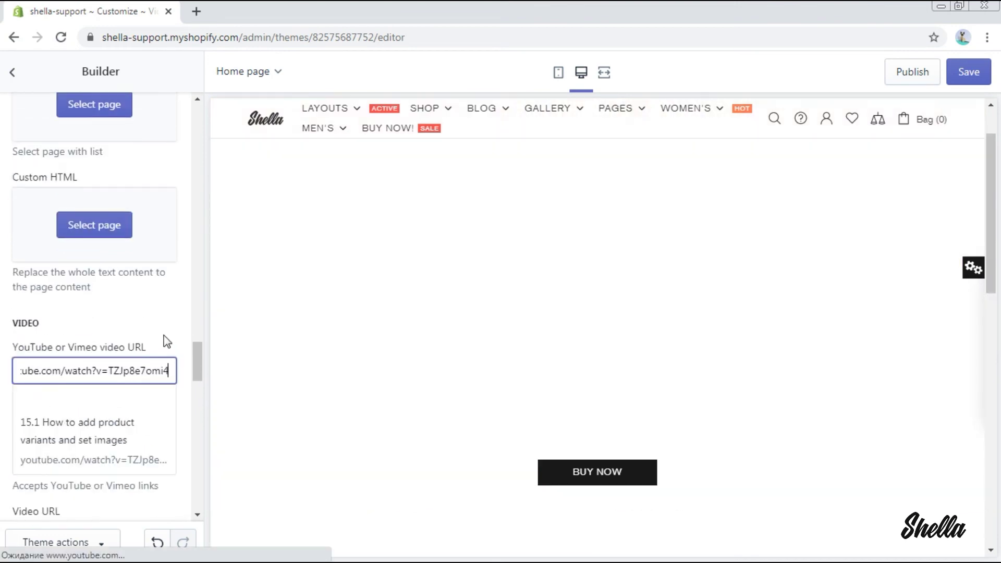
- Delete the BUY NOW button text and the SPECIAL OFFER heading
scroll(167, 341, "up", 8)
left_click_drag(107, 267, 2, 264)
key("BackSpace")
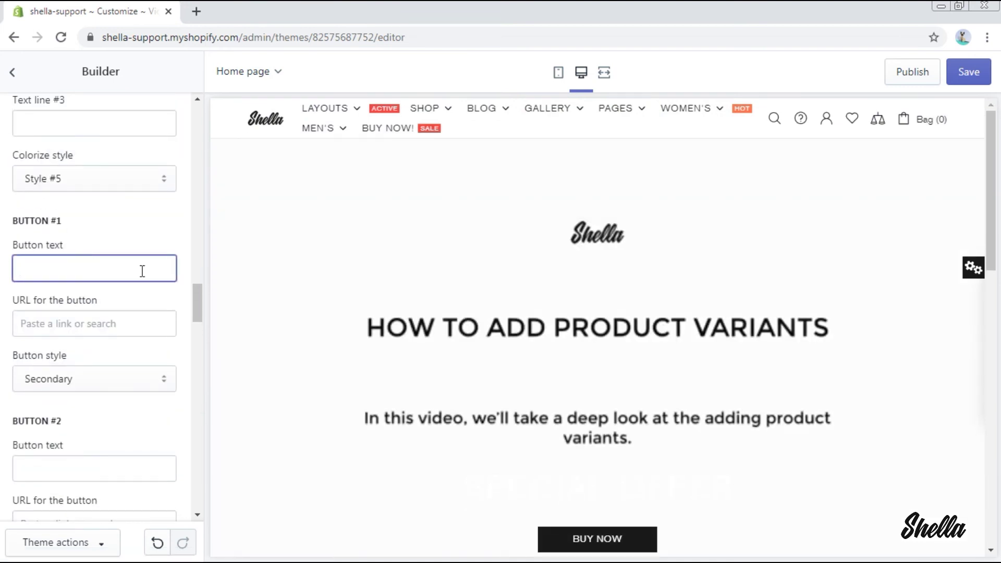
scroll(141, 271, "up", 9)
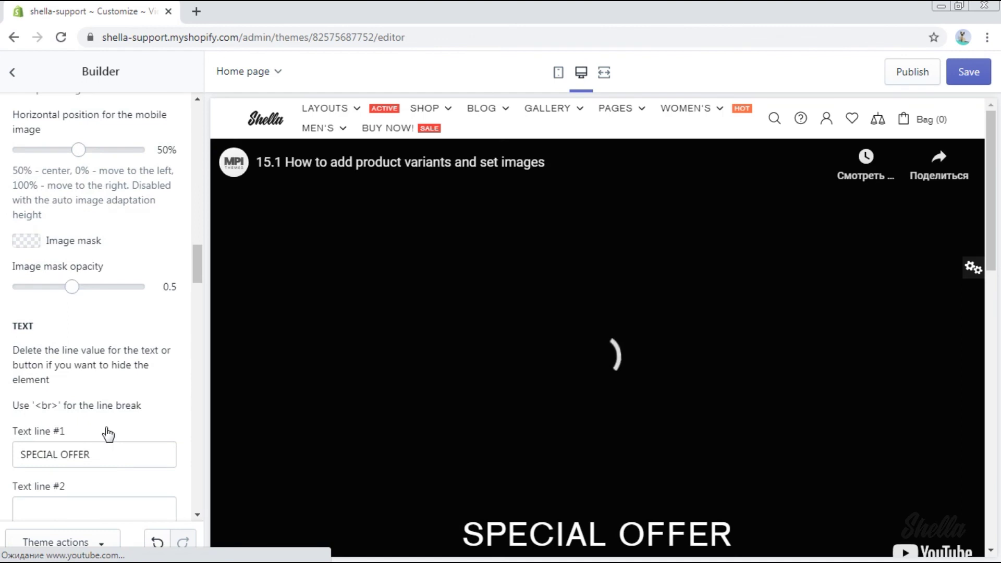
left_click_drag(107, 458, 2, 462)
key("BackSpace")
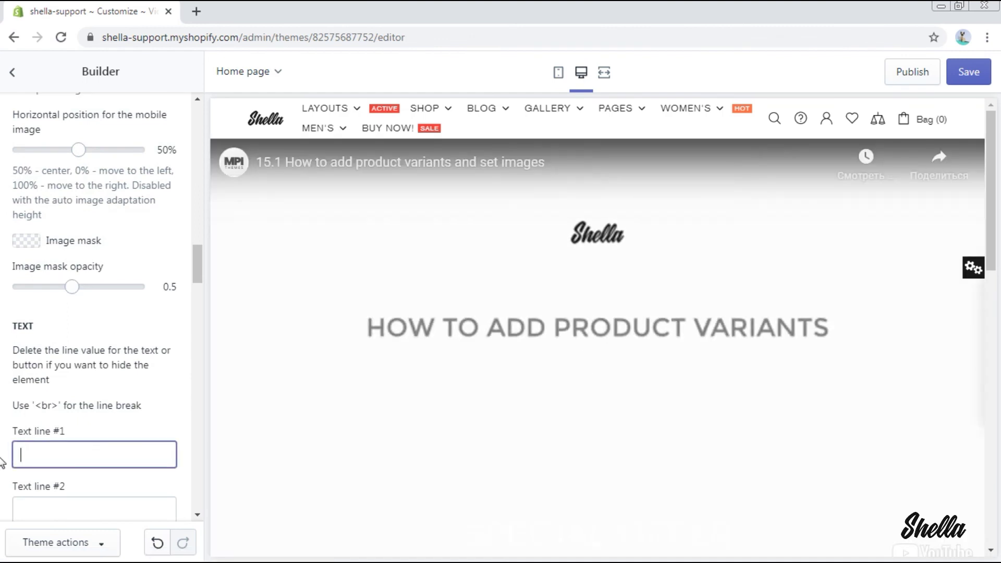
- Check the embedded video in the mobile and desktop previews
scroll(139, 398, "down", 15)
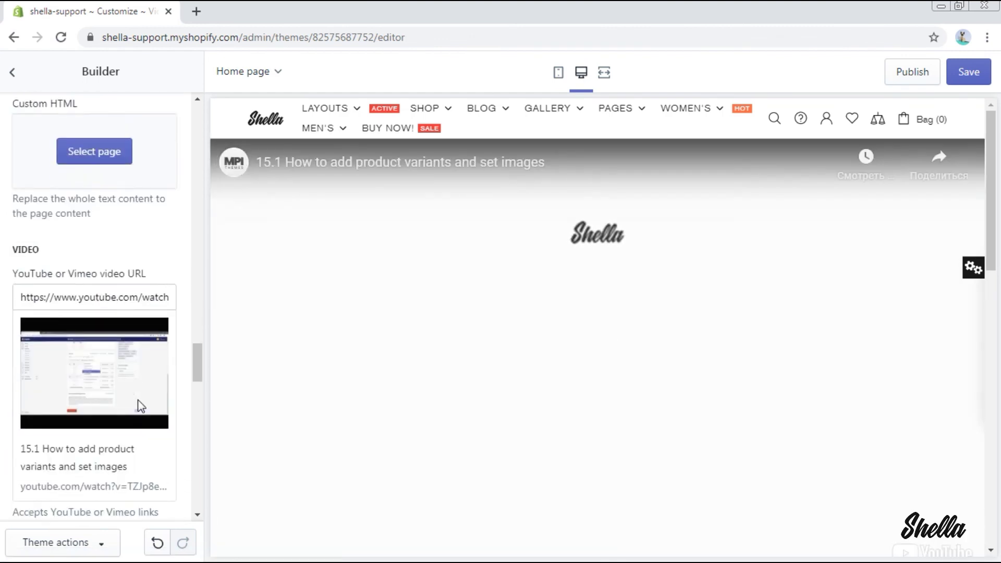
scroll(140, 406, "down", 5)
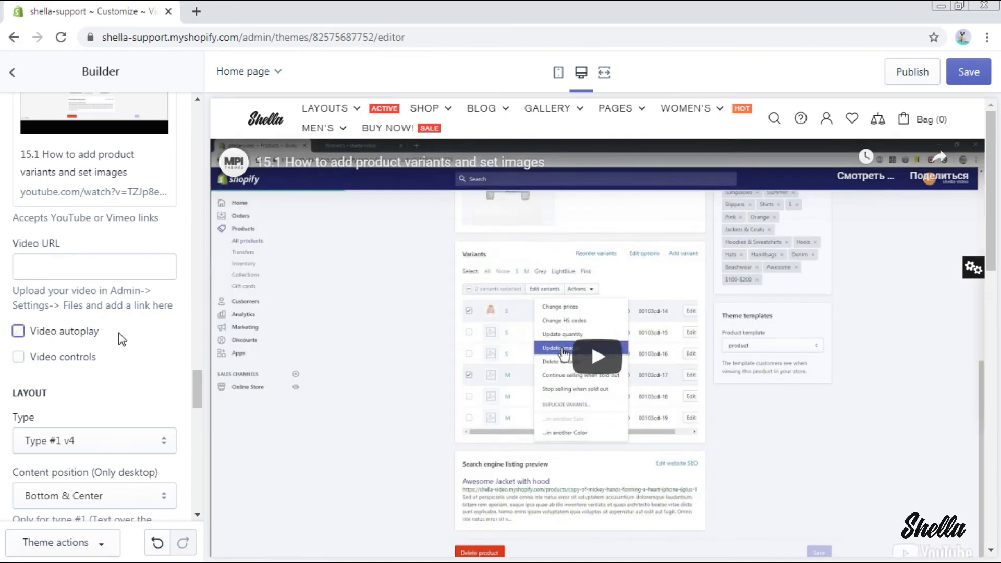
left_click(560, 75)
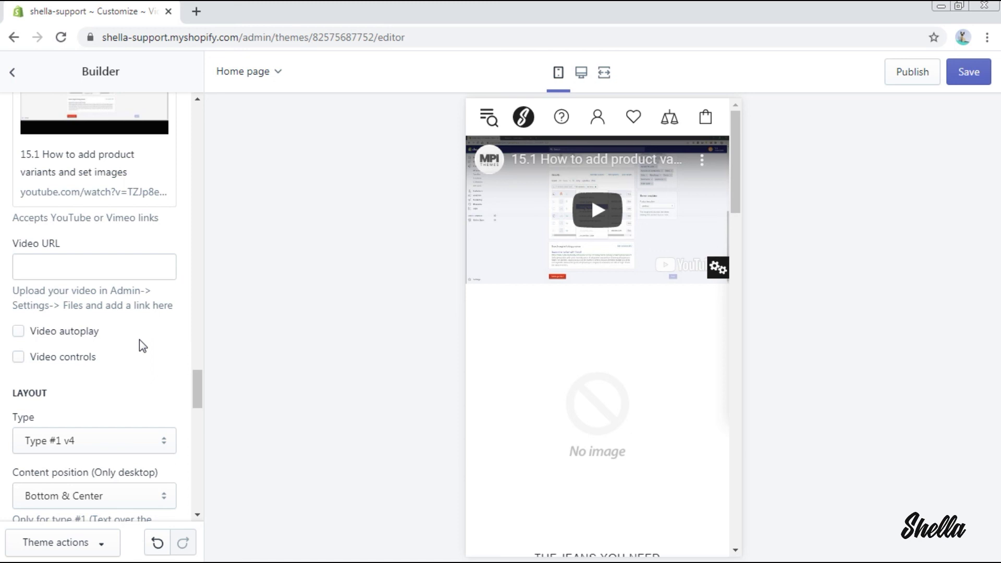
left_click(580, 76)
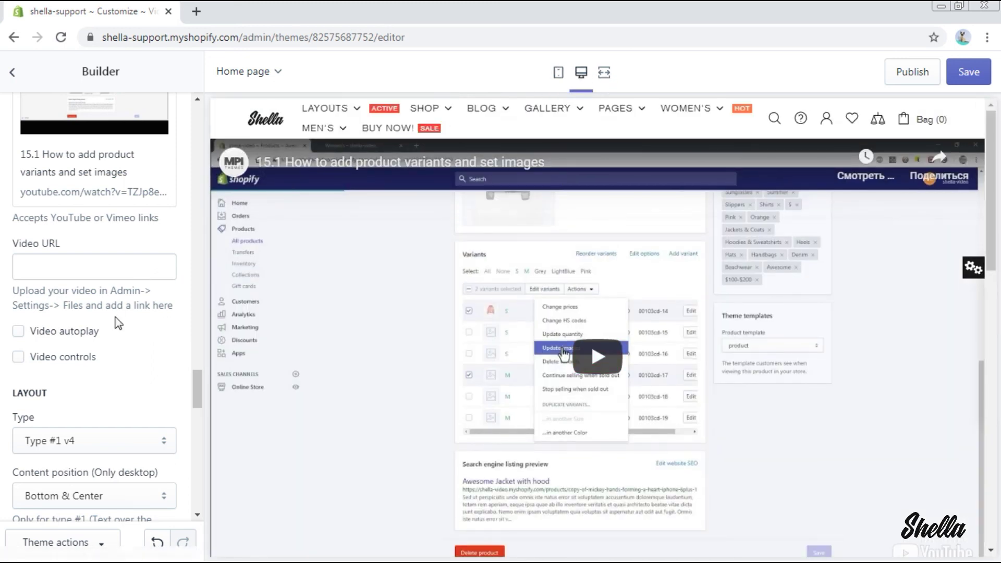